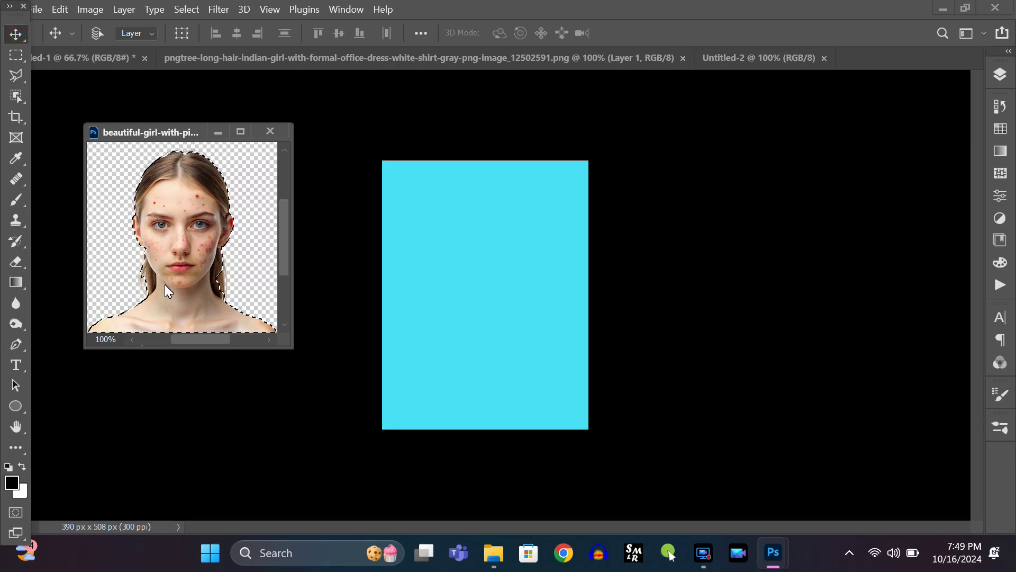
- Place the selected portrait cutout on the blue canvas and scale it to about 110% so it spans the canvas width
left_click_drag(164, 284, 471, 290)
key("ctrl+t")
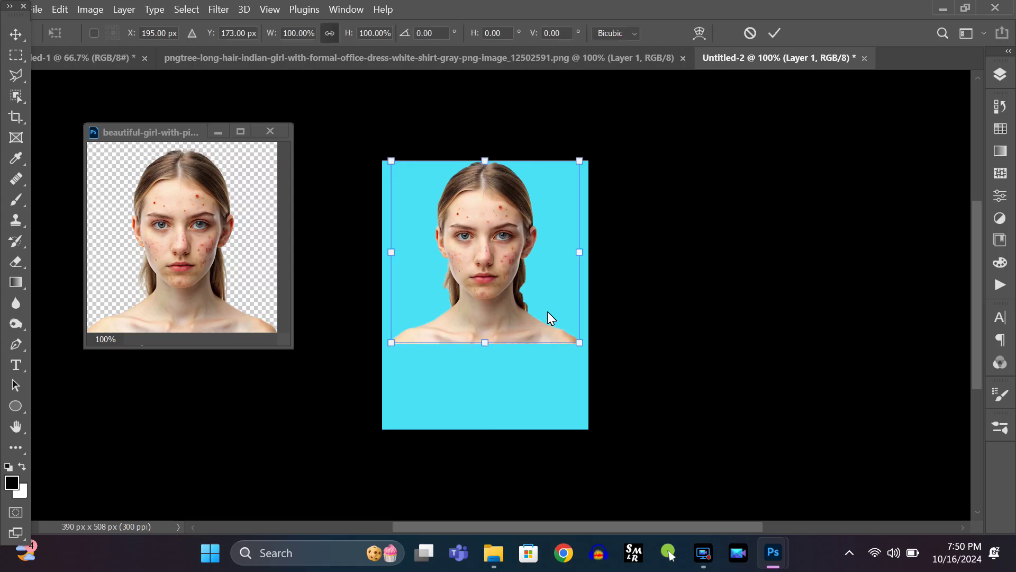
left_click_drag(577, 344, 600, 360)
left_click_drag(510, 310, 504, 311)
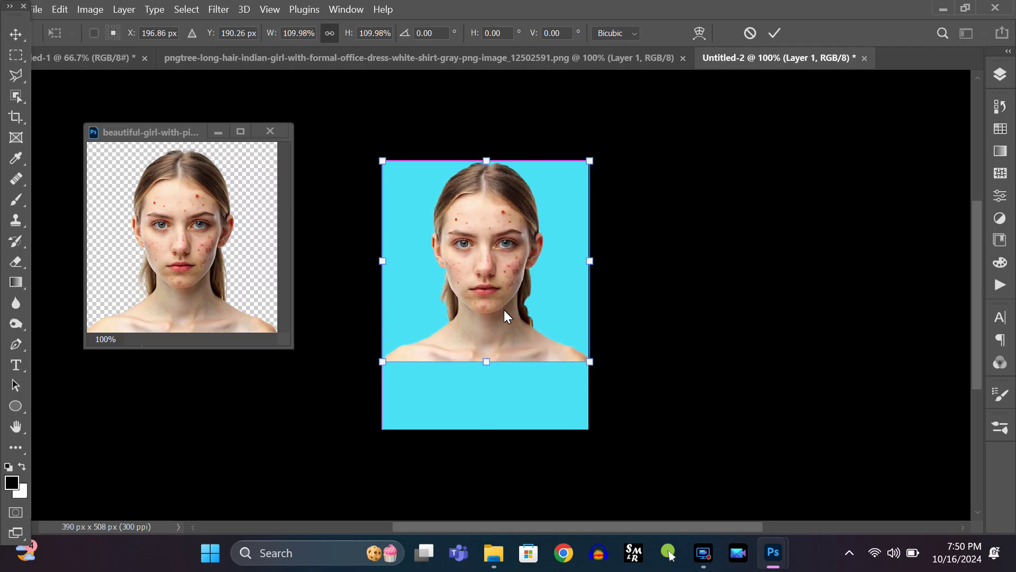
left_click(776, 34)
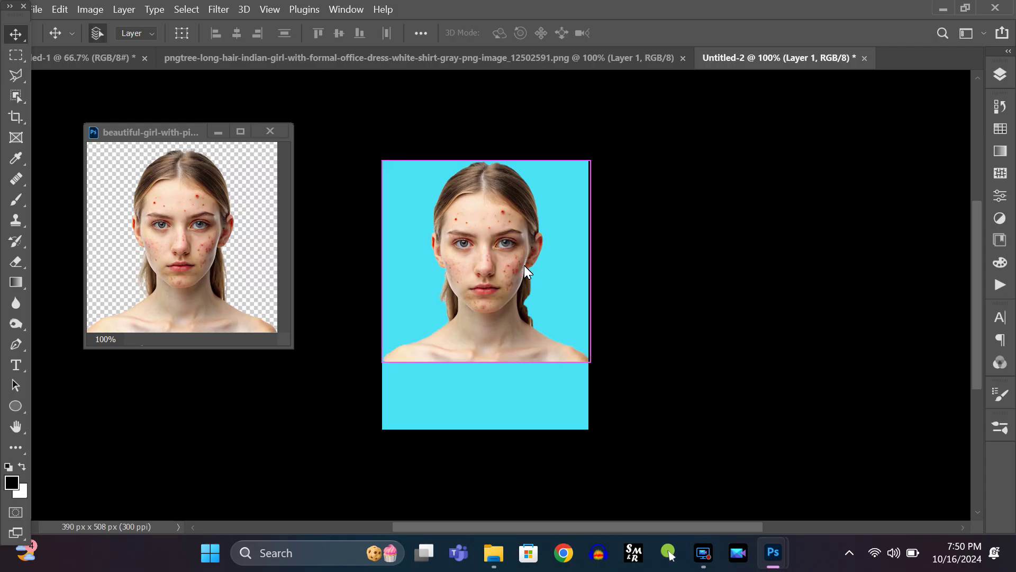
key("Left")
key("Left")
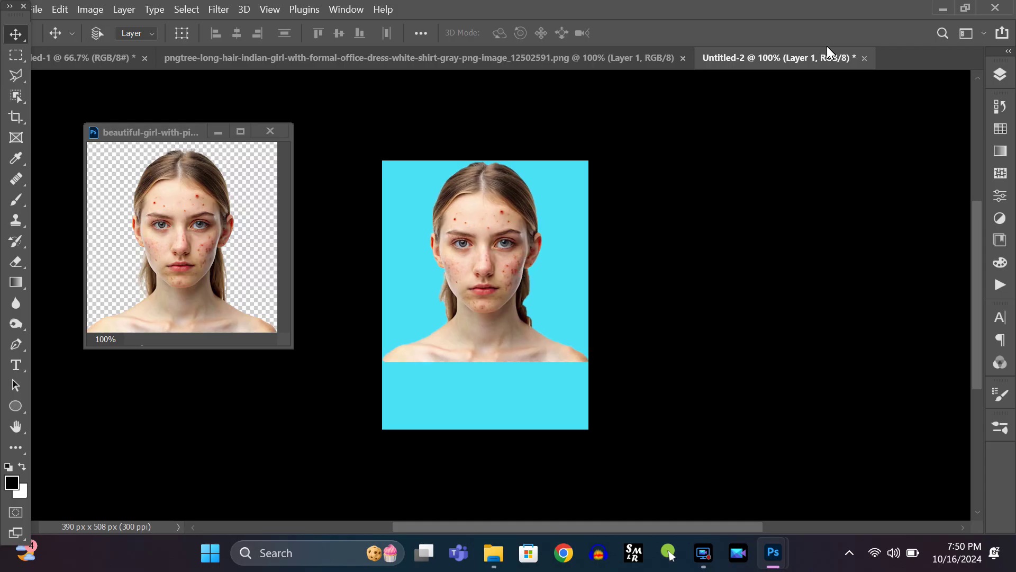
- Close the portrait source image and bring the gray office-suit image to the front as the active document
left_click(270, 131)
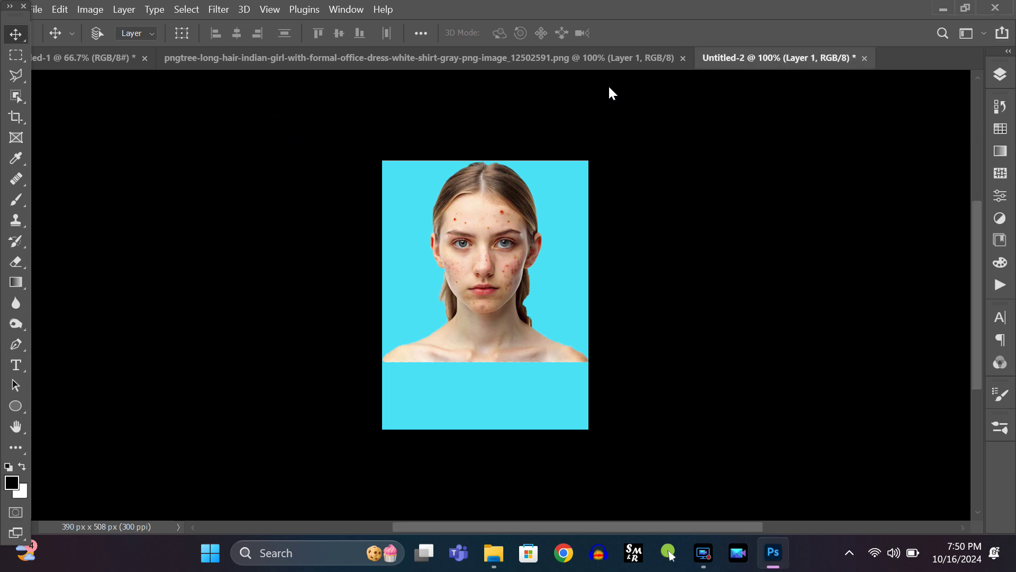
left_click_drag(614, 49, 642, 107)
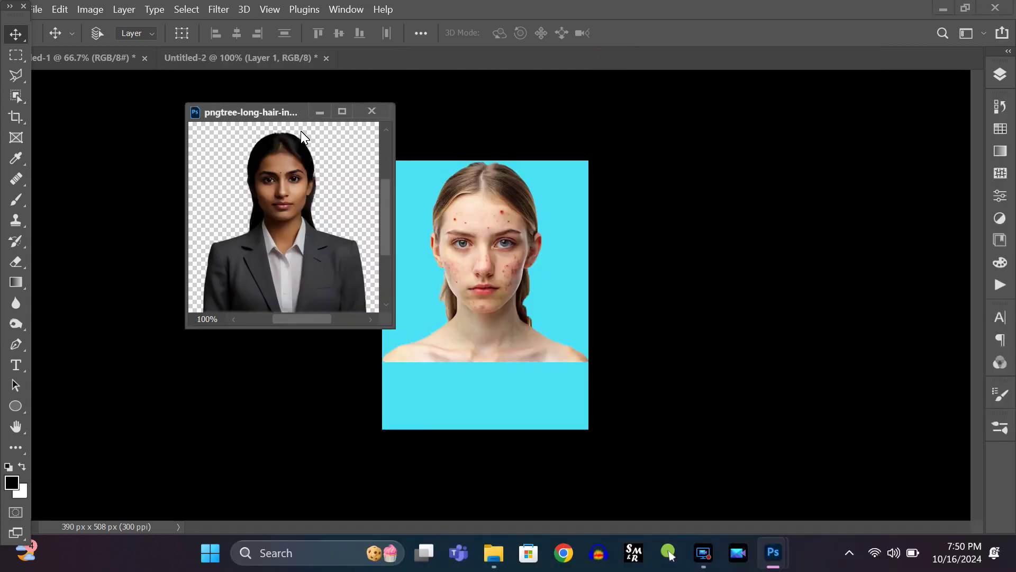
left_click_drag(271, 112, 577, 74)
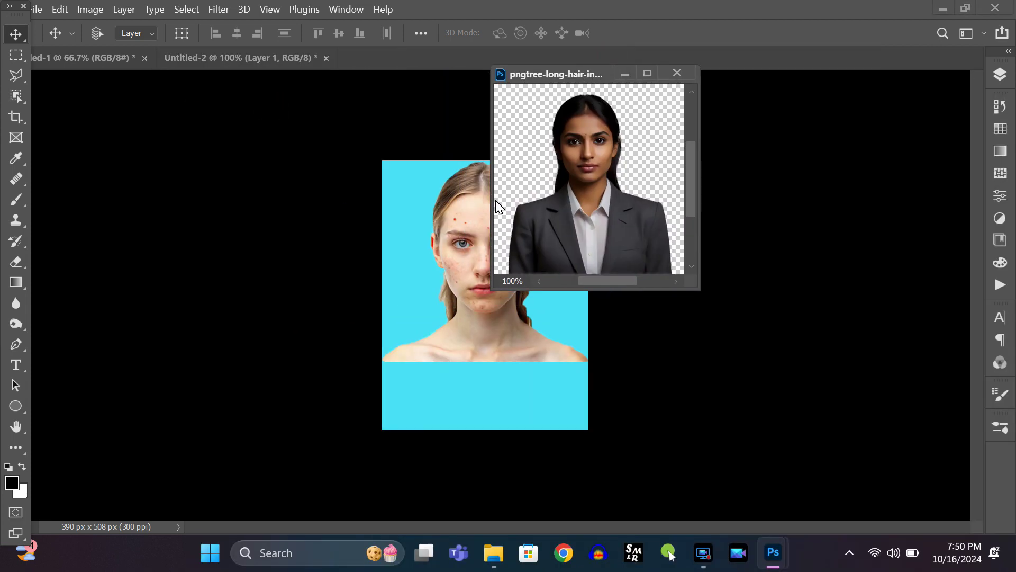
left_click_drag(550, 74, 538, 53)
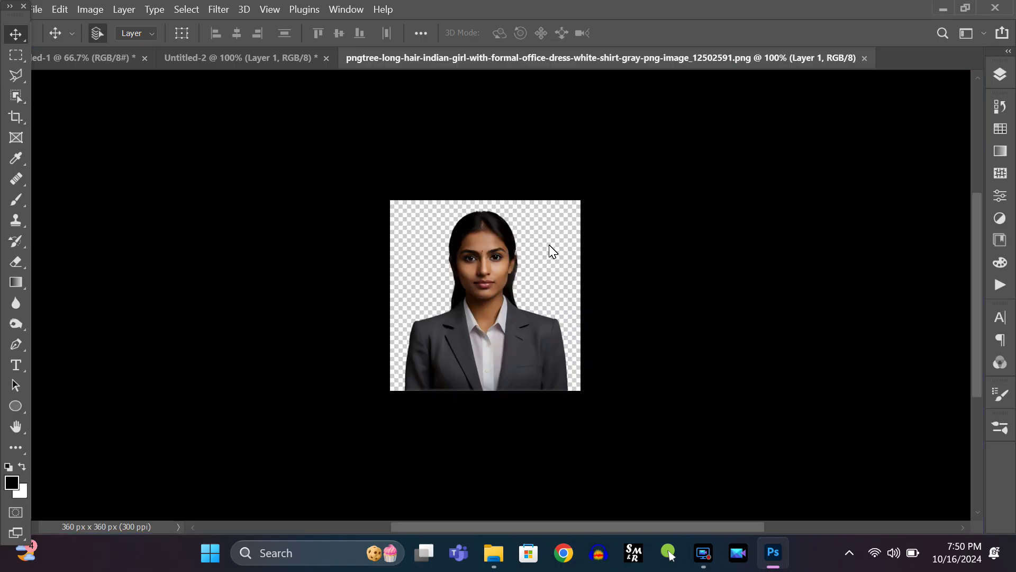
- Outline the suit from the chin line down with the Polygonal Lasso, passing outside both shoulders
key("ctrl+plus")
key("ctrl+plus")
key("ctrl+plus")
key("ctrl+plus")
key("ctrl+plus")
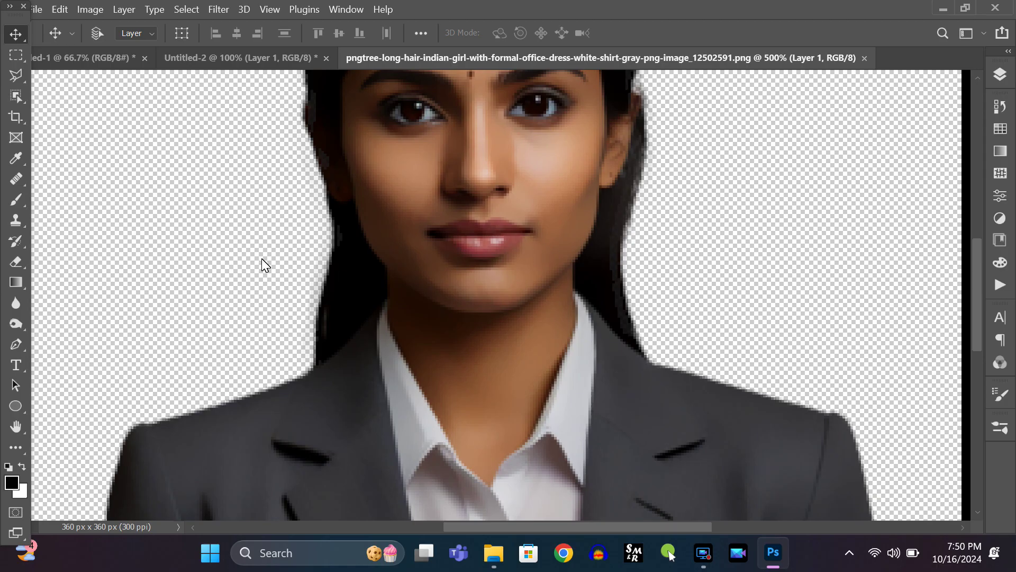
left_click(17, 79)
left_click(385, 302)
left_click(317, 350)
left_click(236, 356)
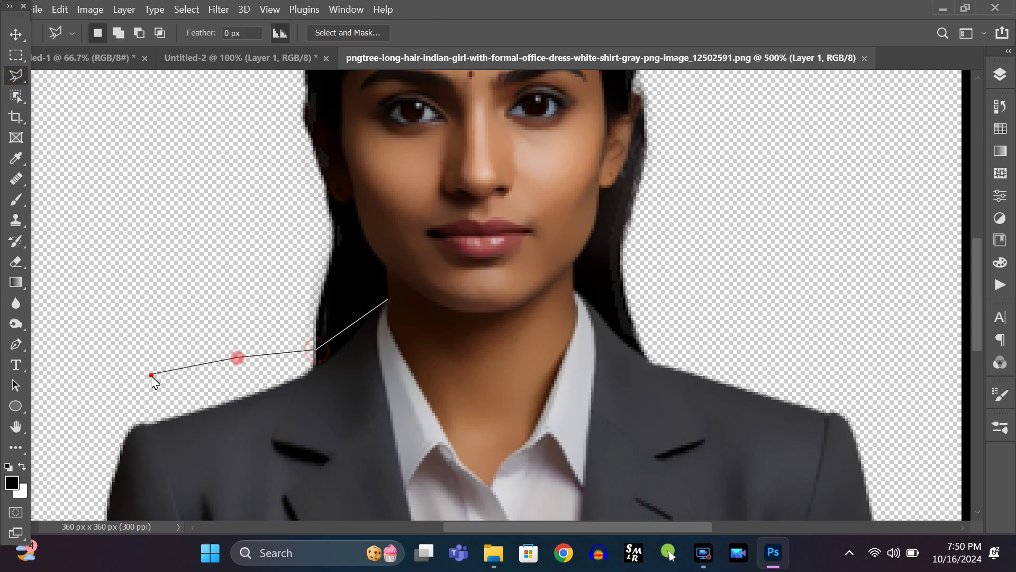
left_click(172, 359)
left_click(69, 434)
scroll(61, 450, "down", 6)
left_click(40, 493)
left_click(924, 479)
left_click(925, 410)
left_click(847, 108)
left_click(711, 79)
scroll(731, 75, "up", 5)
left_click(650, 381)
left_click(622, 371)
left_click(563, 309)
left_click(532, 312)
left_click(471, 325)
left_click(389, 323)
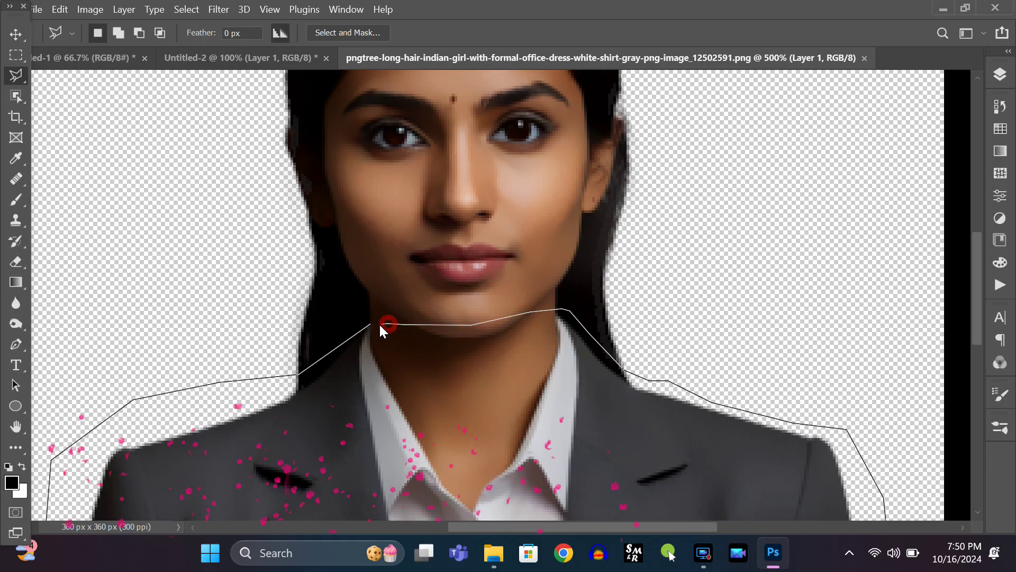
left_click(372, 325, "ctrl")
- Copy the selected suit into the Untitled-2 portrait and position it beneath the woman's chin
key("ctrl+c")
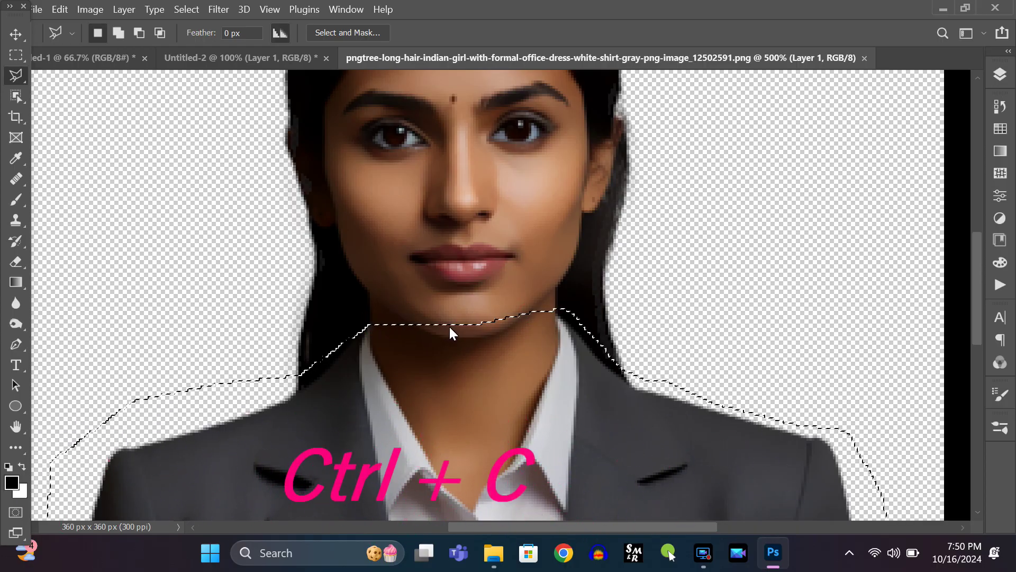
left_click(243, 56)
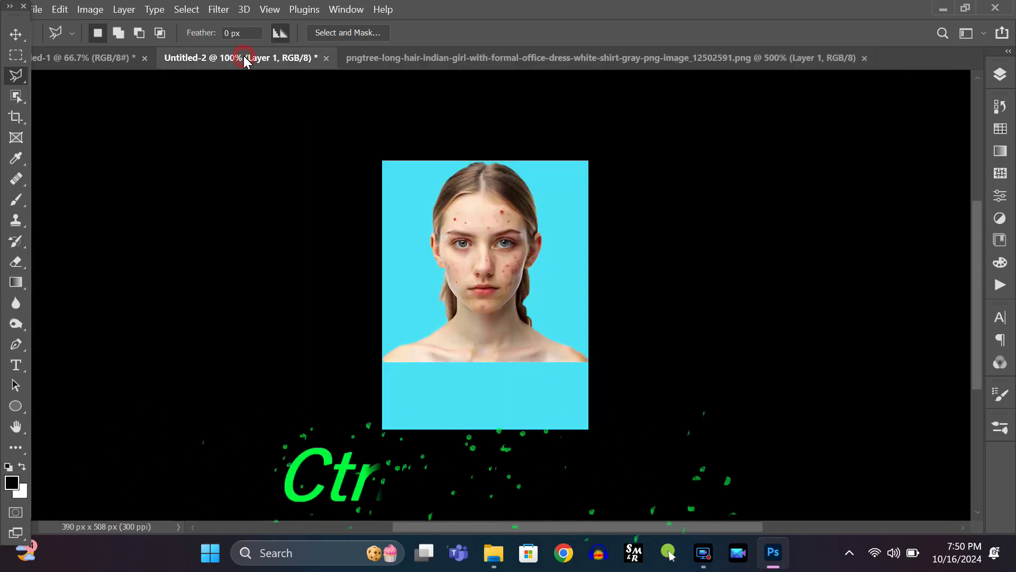
key("ctrl+v")
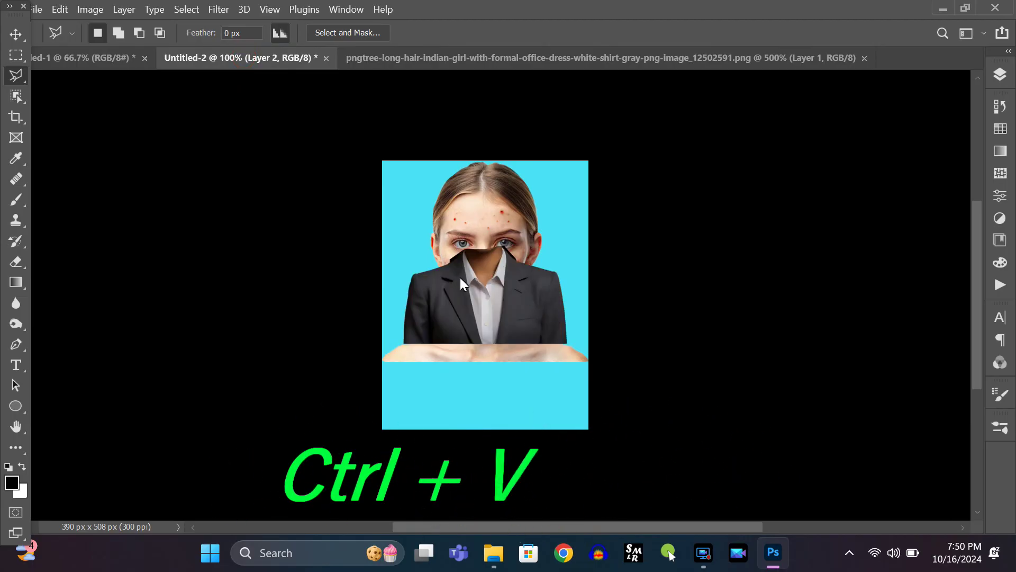
left_click(16, 34)
left_click_drag(459, 329, 478, 364)
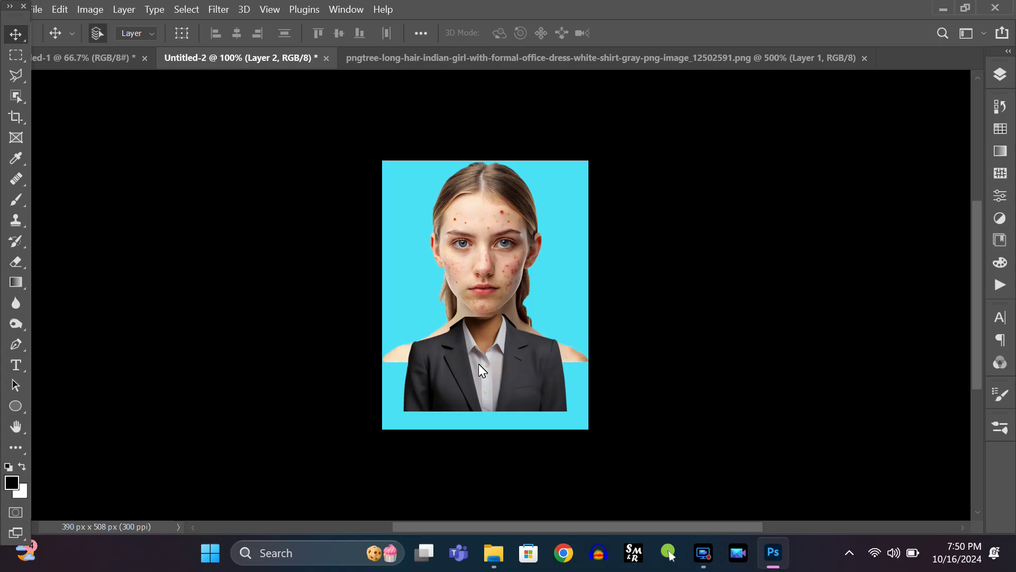
- Scale the suit to about 163% and rotate it about -0.4° so it covers the shoulders and lower canvas
key("ctrl+plus")
key("ctrl+plus")
key("ctrl+plus")
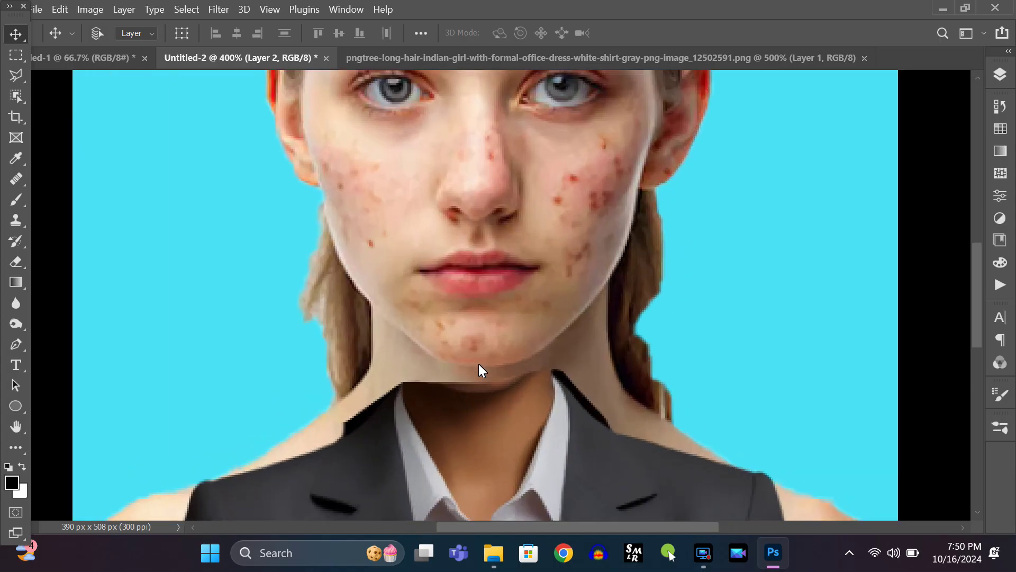
key("ctrl+t")
left_click_drag(605, 304, 606, 334)
key("ctrl+minus")
key("ctrl+minus")
key("ctrl+minus")
key("ctrl+plus")
key("ctrl+plus")
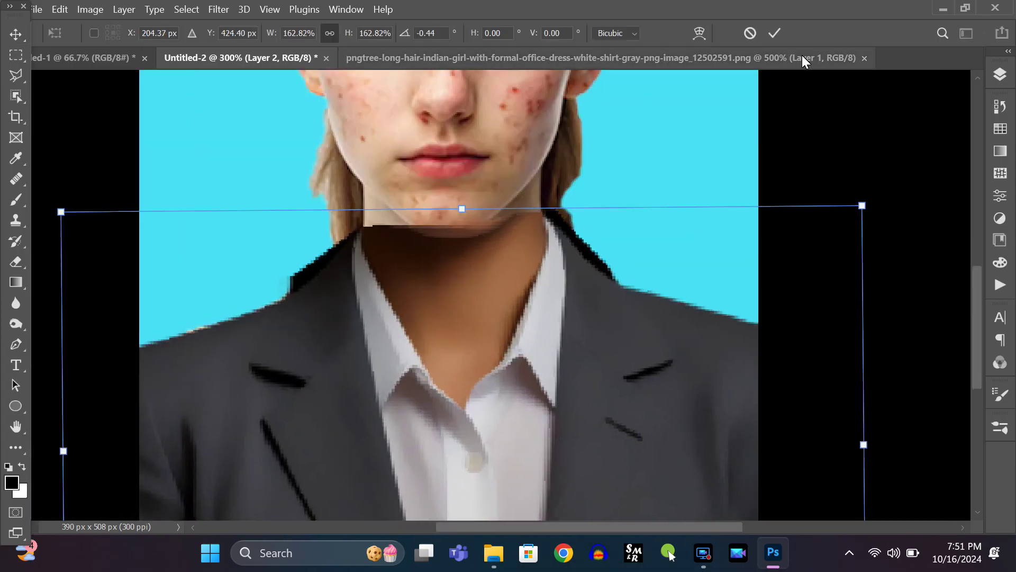
key("Return")
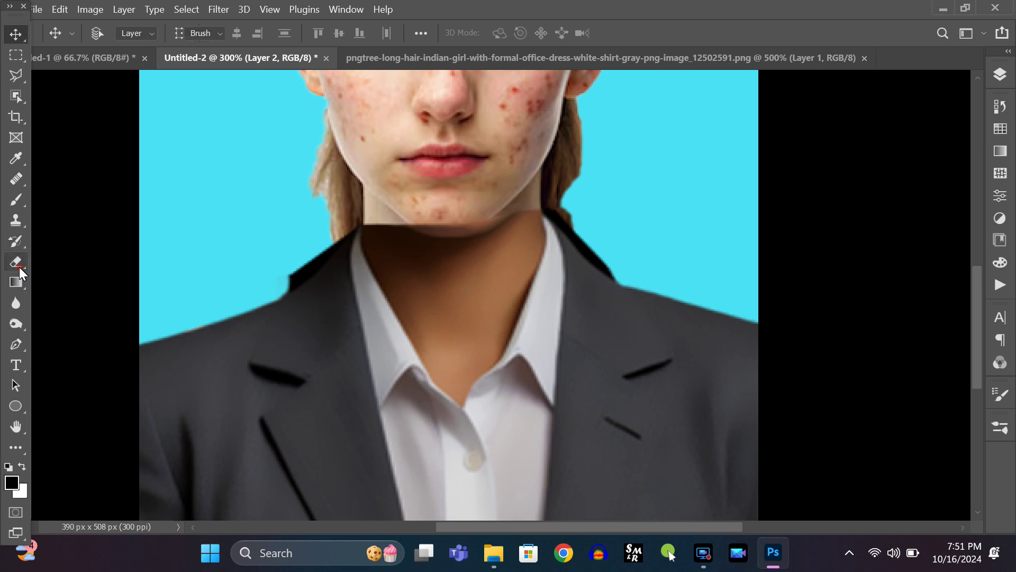
- Erase the suit layer's original neck skin inside the collar and the dark hair remnants beside it
left_click(17, 262)
key("bracketright")
key("bracketright")
key("bracketright")
key("bracketright")
key("bracketright")
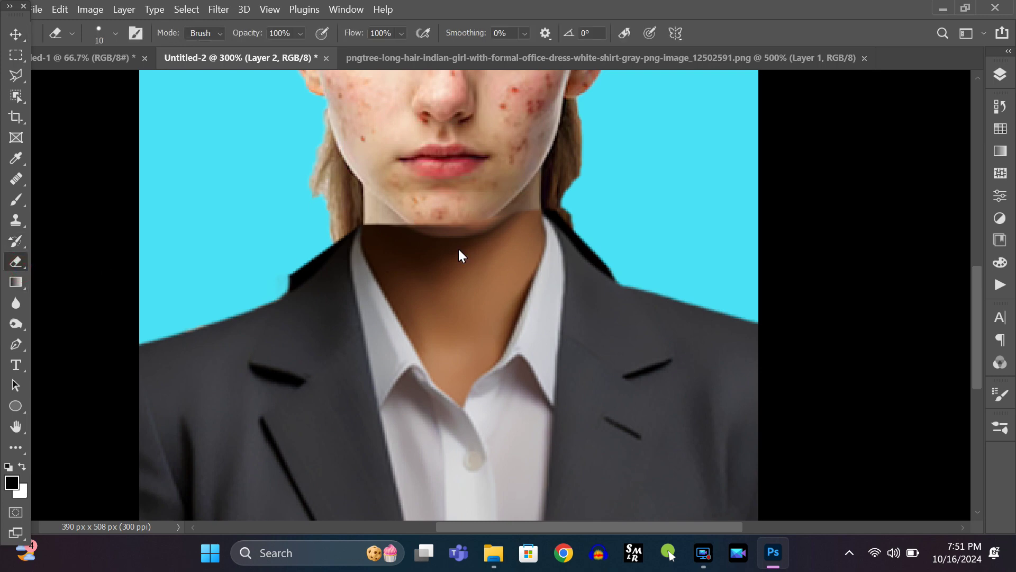
mouse_move(392, 238)
left_mouse_down()
mouse_move(390, 251)
mouse_move(460, 352)
left_mouse_up()
scroll(559, 350, "up", 4)
key("bracketleft")
key("bracketleft")
key("bracketleft")
left_click_drag(511, 105, 469, 244)
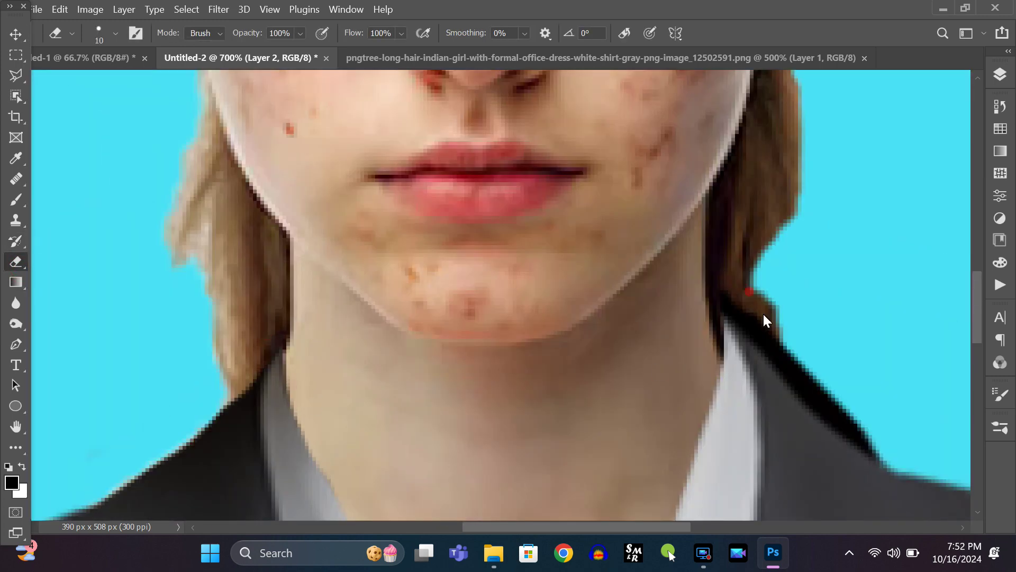
left_click_drag(763, 312, 889, 461)
- Merge the portrait layer into the background and clone skin over the lower neck within the collar opening
left_click(17, 221)
left_click(1000, 74)
left_click(869, 199)
scroll(463, 297, "down", 3)
key("ctrl+e")
left_click(479, 292, "alt")
mouse_move(480, 303)
left_mouse_down()
mouse_move(474, 325)
mouse_move(458, 327)
left_mouse_up()
- Clean up the shirt collar edges on Layer 2 with the Eraser
left_click(868, 167)
left_click(16, 262)
scroll(458, 313, "up", 5)
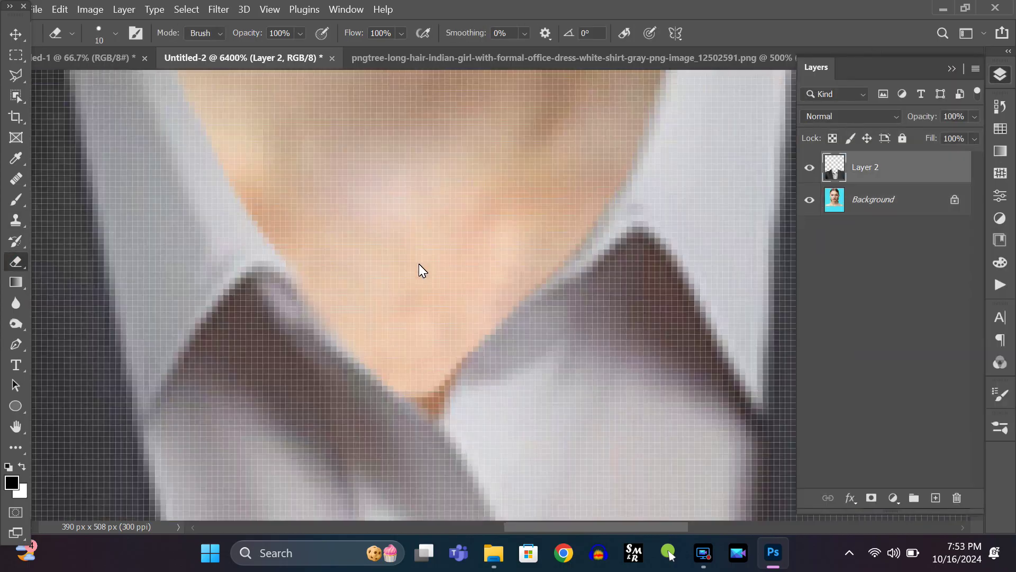
scroll(517, 313, "down", 10)
scroll(517, 315, "up", 3)
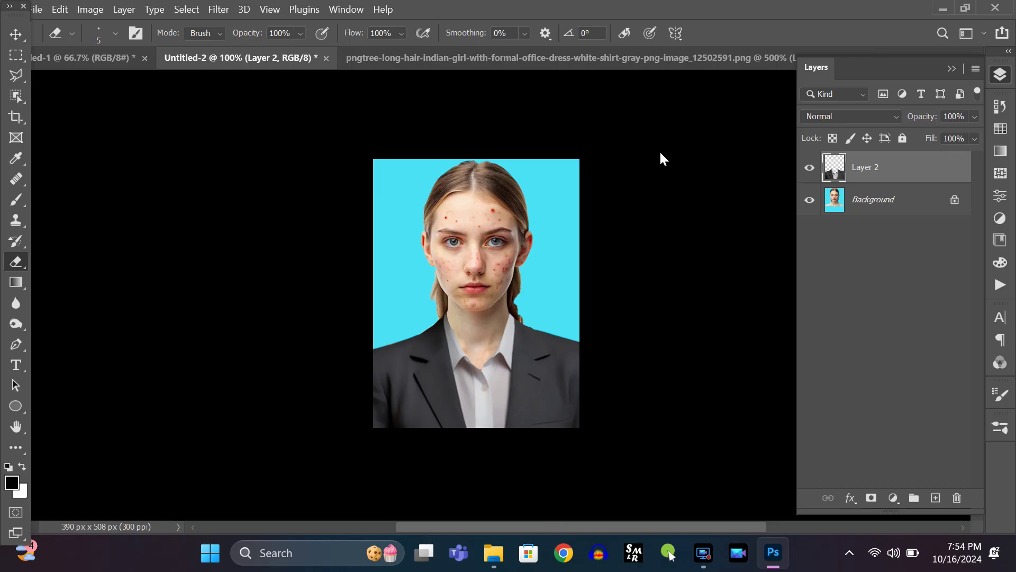
- Rotate the suit layer by -1.28° and nudge it up 4 px to align it with the neck and shoulders
key("ctrl+t")
left_click_drag(665, 291, 661, 287)
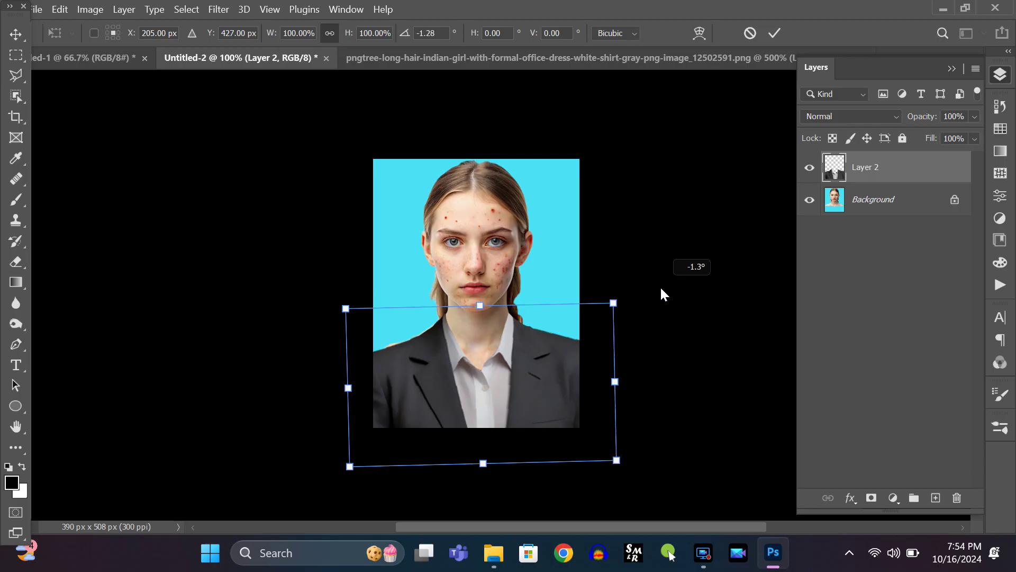
left_click_drag(661, 288, 661, 287)
key("Up")
key("Up")
key("Up")
key("Up")
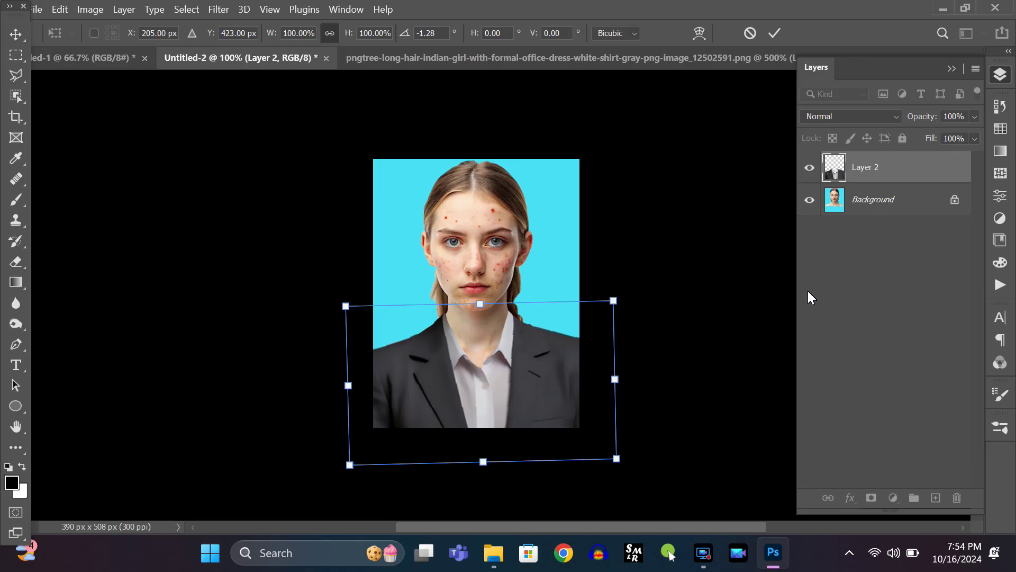
left_click(774, 32)
key("e")
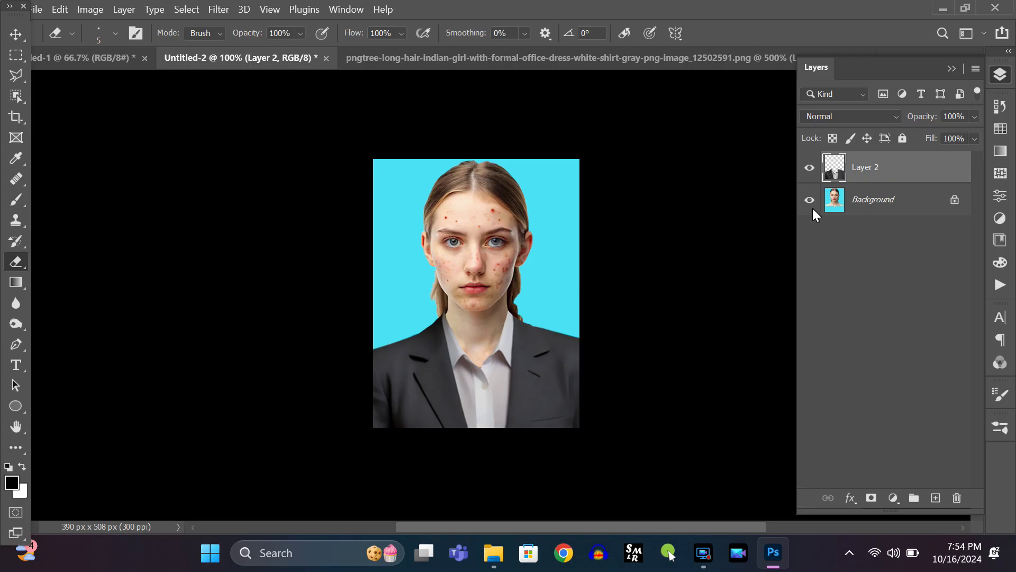
- Merge the suit layer with the Background layer
left_click(15, 34)
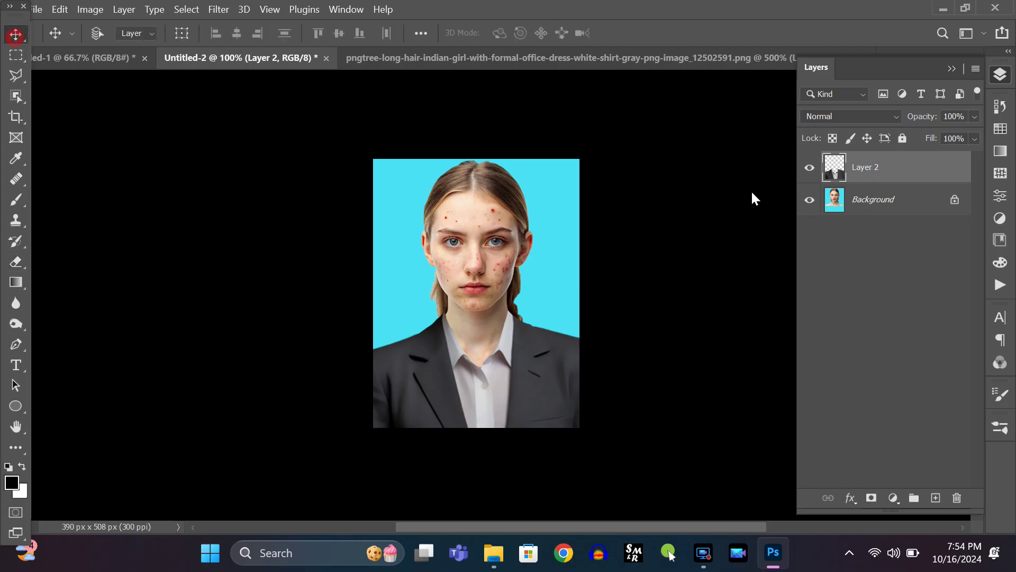
left_click(873, 198)
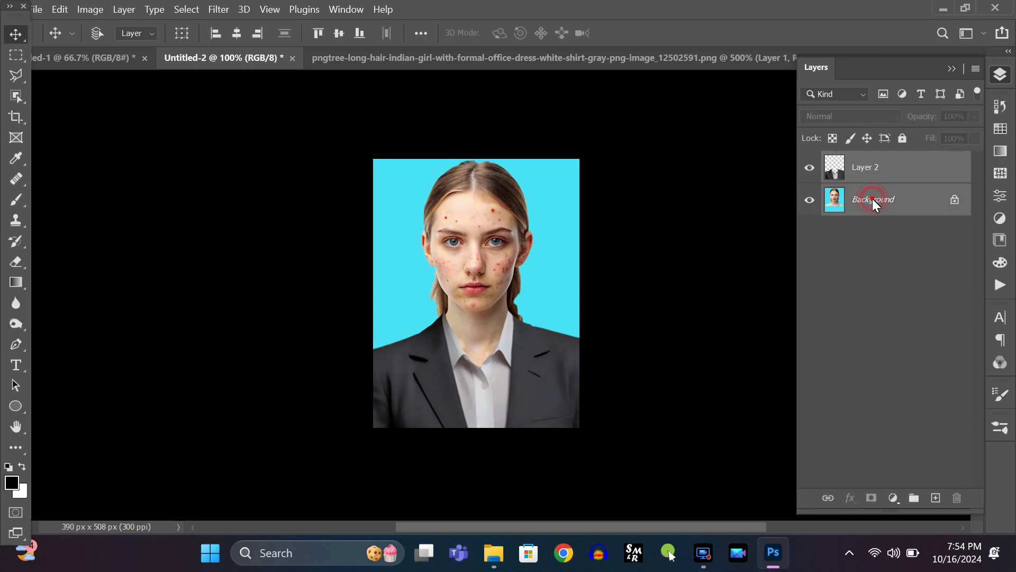
right_click(872, 198)
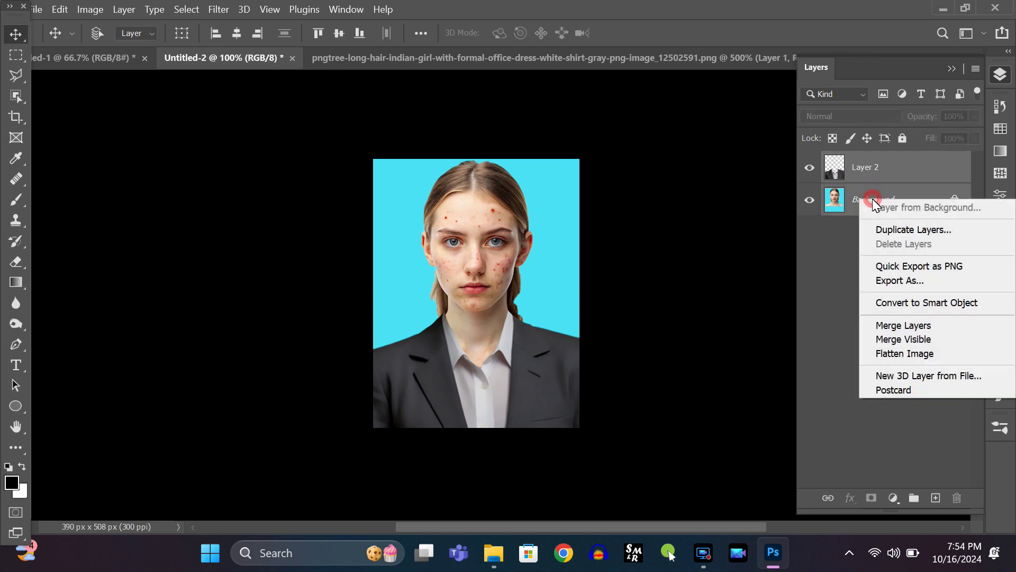
left_click(915, 326)
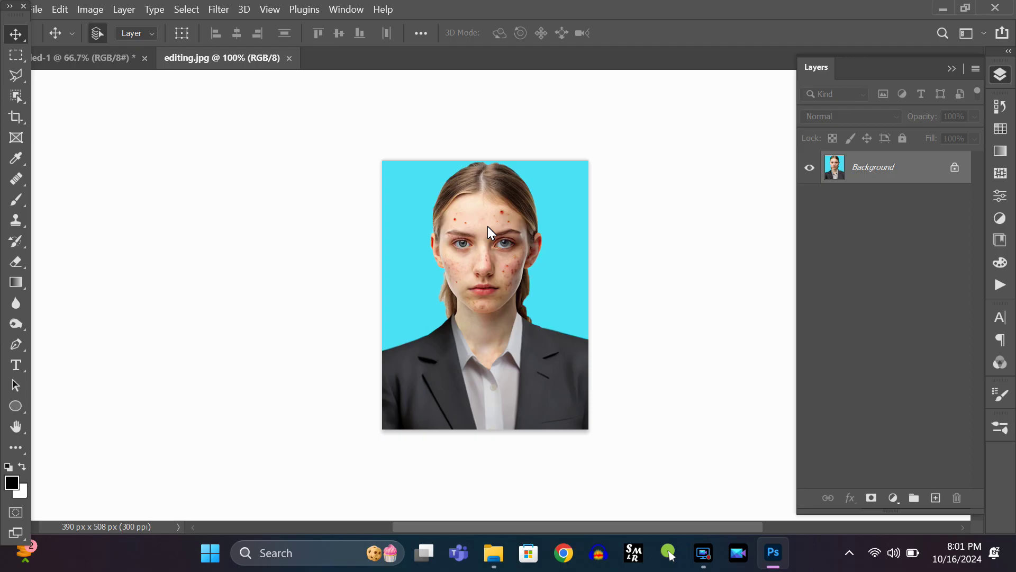
- Duplicate the Background layer of editing.jpg for retouching the face
key("ctrl+plus")
key("ctrl+plus")
key("ctrl+plus")
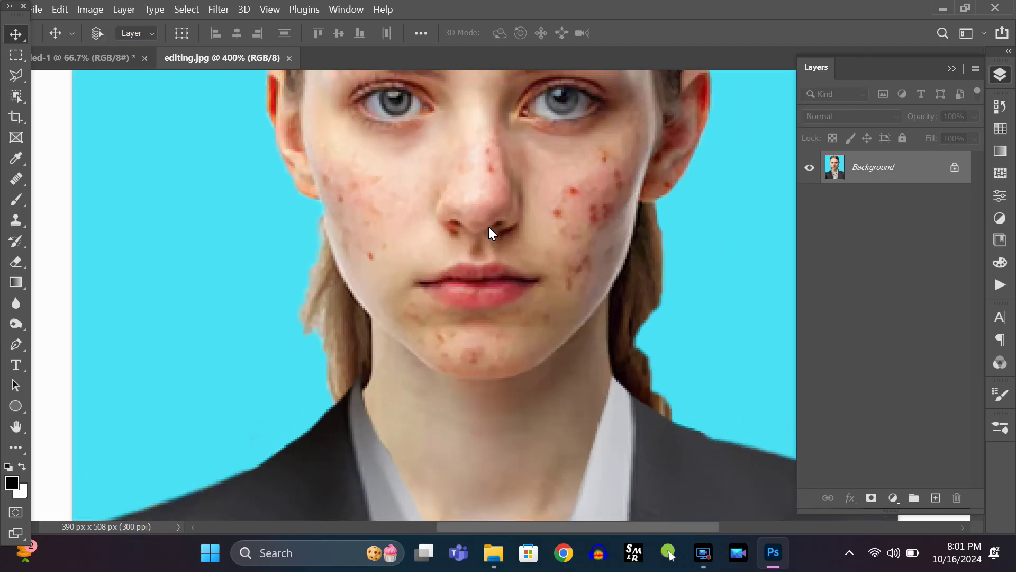
scroll(488, 227, "up", 3)
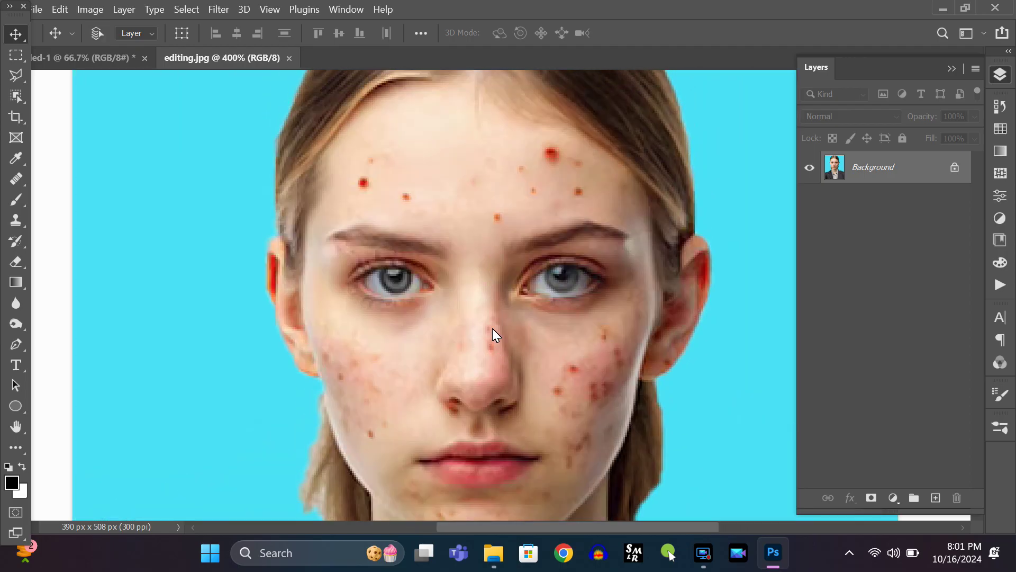
left_click_drag(492, 351, 412, 360)
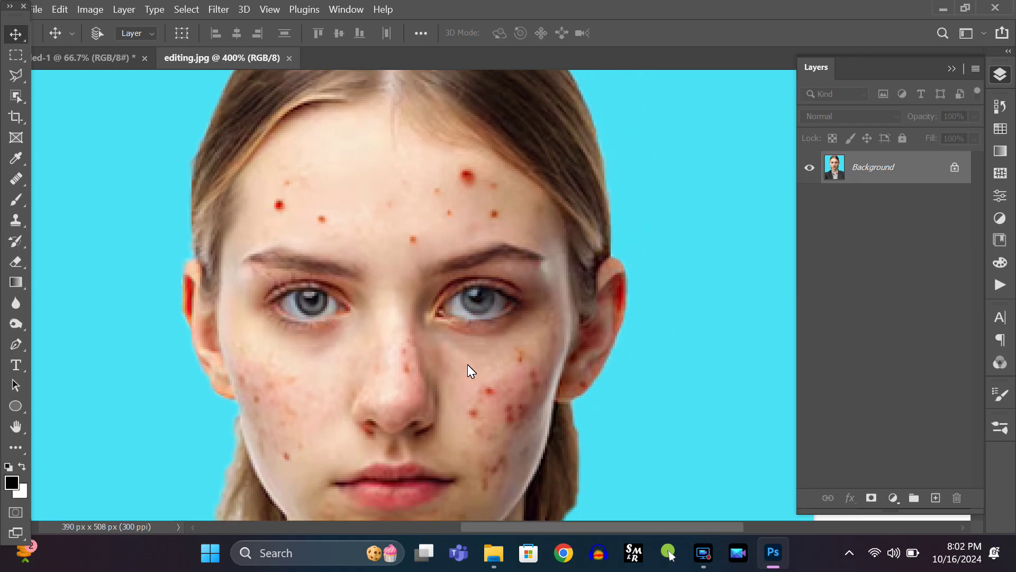
scroll(468, 364, "down", 1)
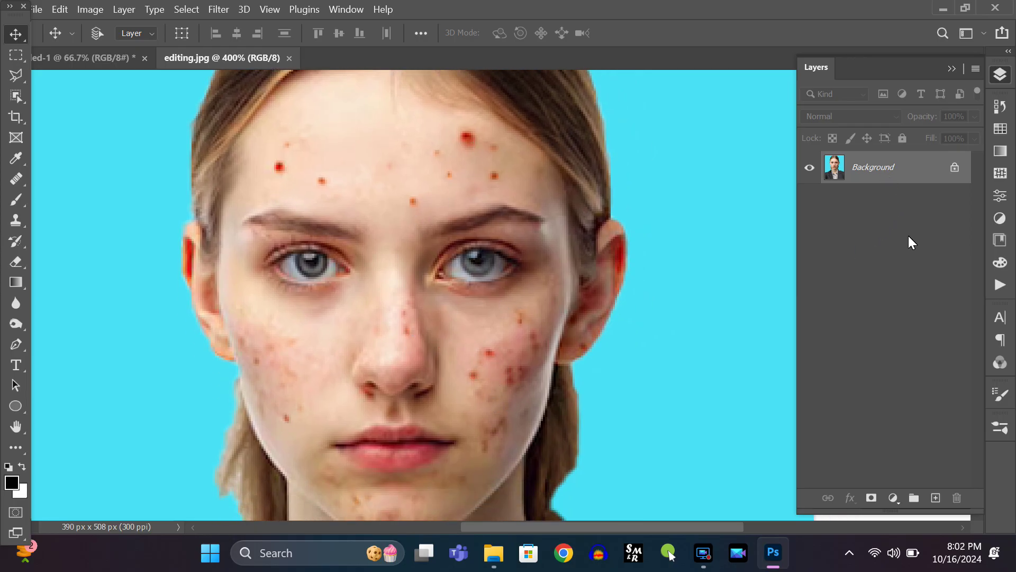
key("ctrl")
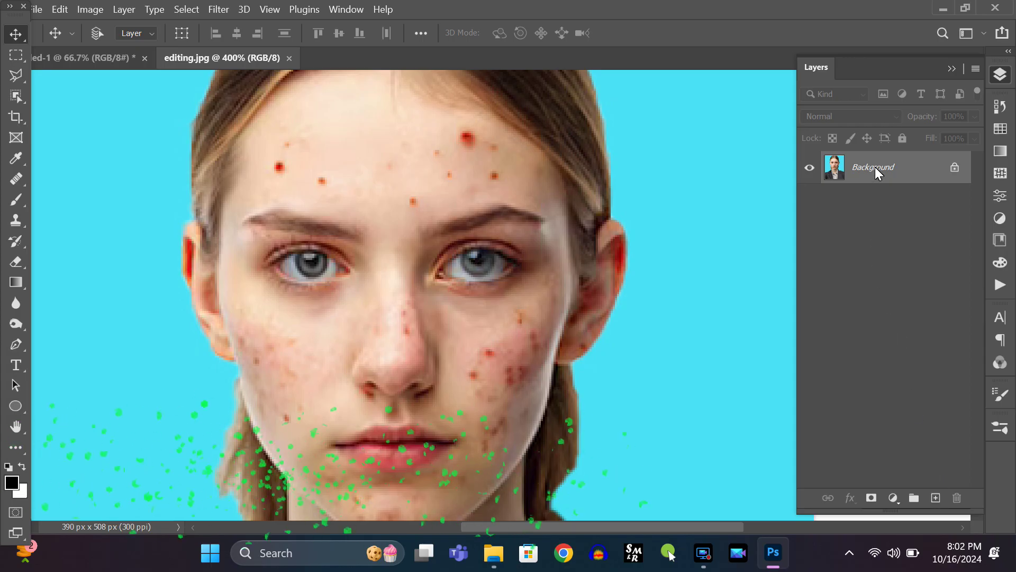
key("ctrl+j")
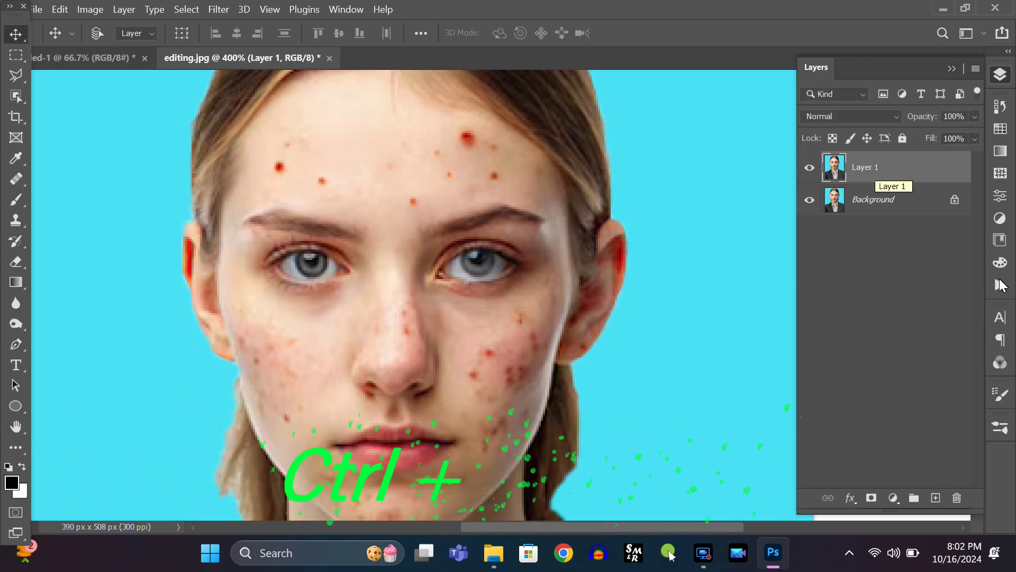
- Rename the duplicated face layer as Dub 1
double_click(869, 169)
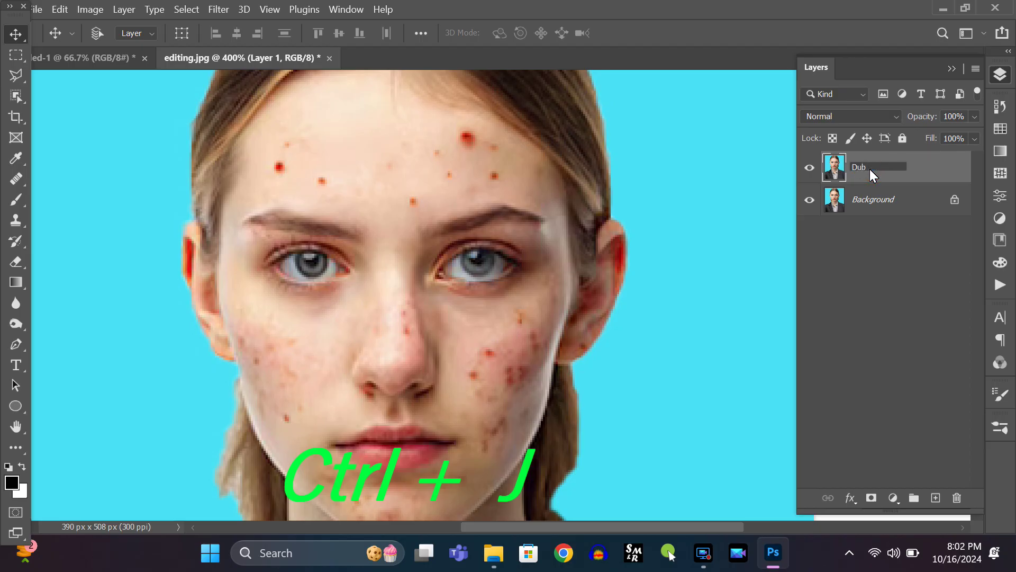
left_click(878, 231)
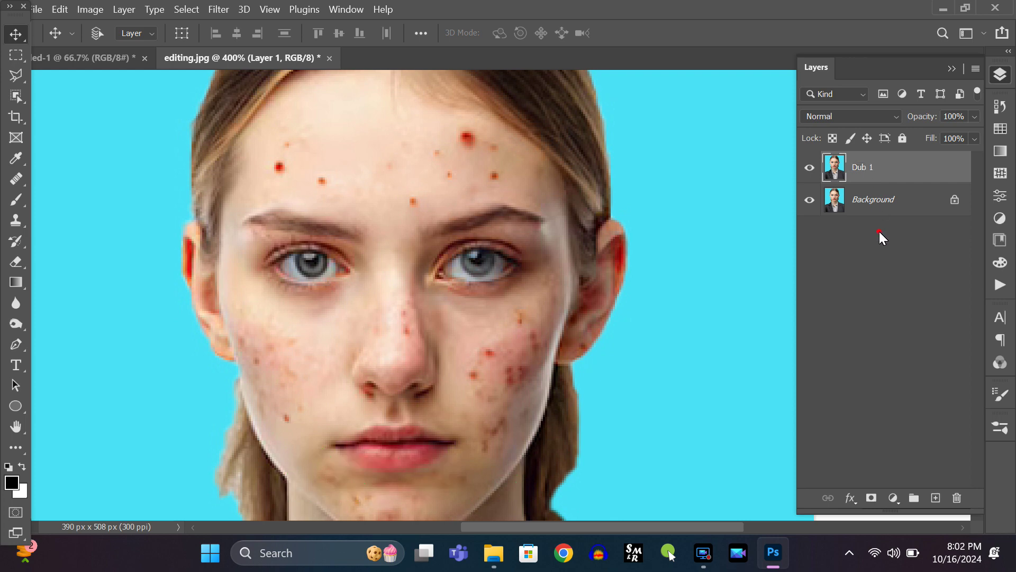
- Remove the red blemishes on the forehead of the Dub 1 layer with the Healing Brush at size 10
left_click(24, 181)
left_click(59, 192)
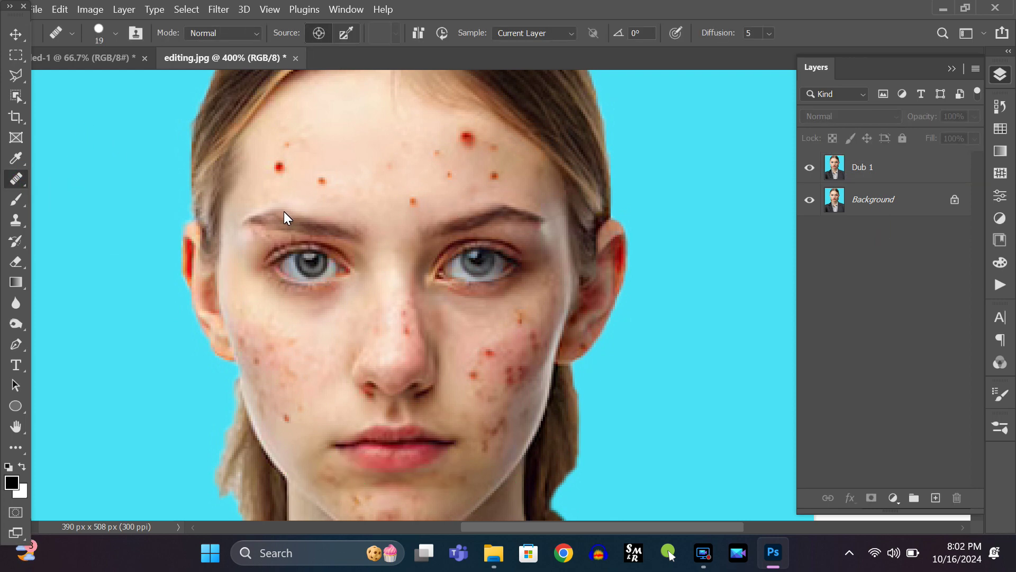
left_click(857, 172)
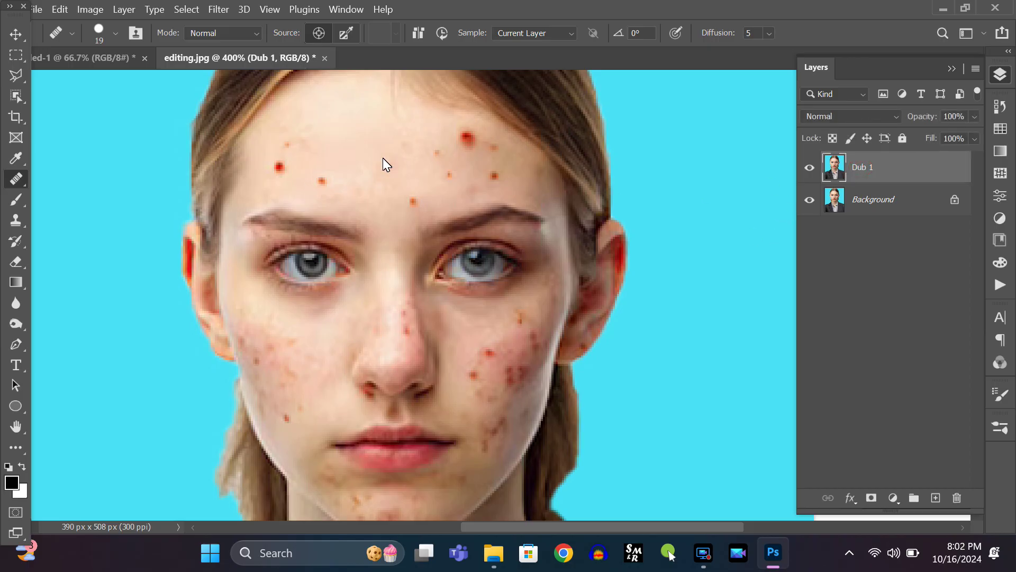
key("bracketleft")
key("bracketleft")
mouse_move(307, 159)
left_mouse_down()
mouse_move(281, 170)
mouse_move(329, 162)
mouse_move(322, 180)
mouse_move(297, 168)
left_mouse_up()
left_click(437, 153)
left_click(449, 174)
left_click(494, 175)
left_click(414, 202)
- Heal the remaining spots on the cheeks, nose and chin of the Dub 1 layer
left_click(521, 318)
left_click(473, 375)
left_click(487, 353)
left_click(506, 424)
left_click(304, 379)
left_click(407, 327)
scroll(379, 351, "down", 3)
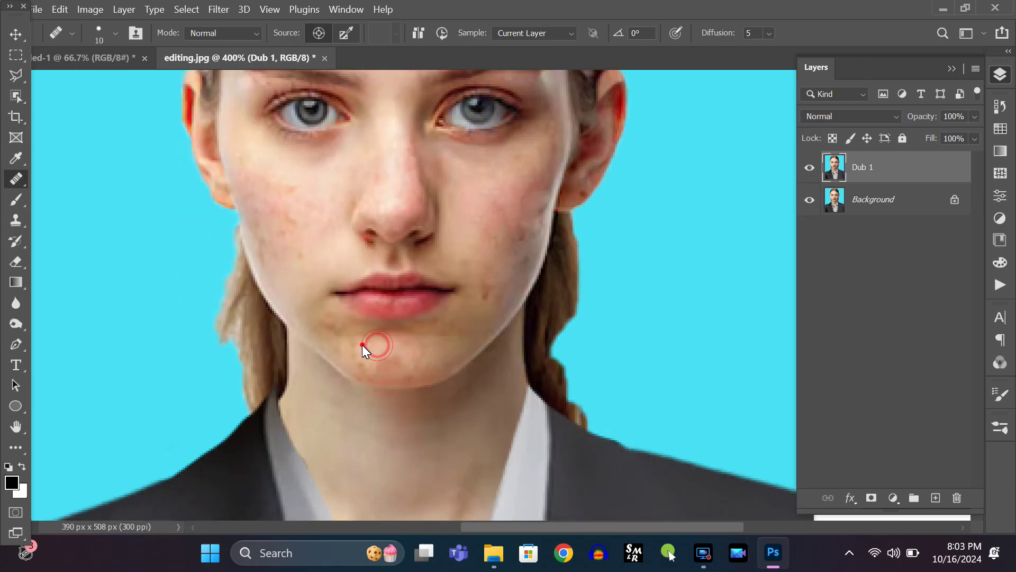
- Compare the face before and after healing by repeatedly hiding and showing the Dub 1 layer
scroll(491, 329, "up", 3)
key("ctrl+minus")
scroll(491, 329, "down", 2)
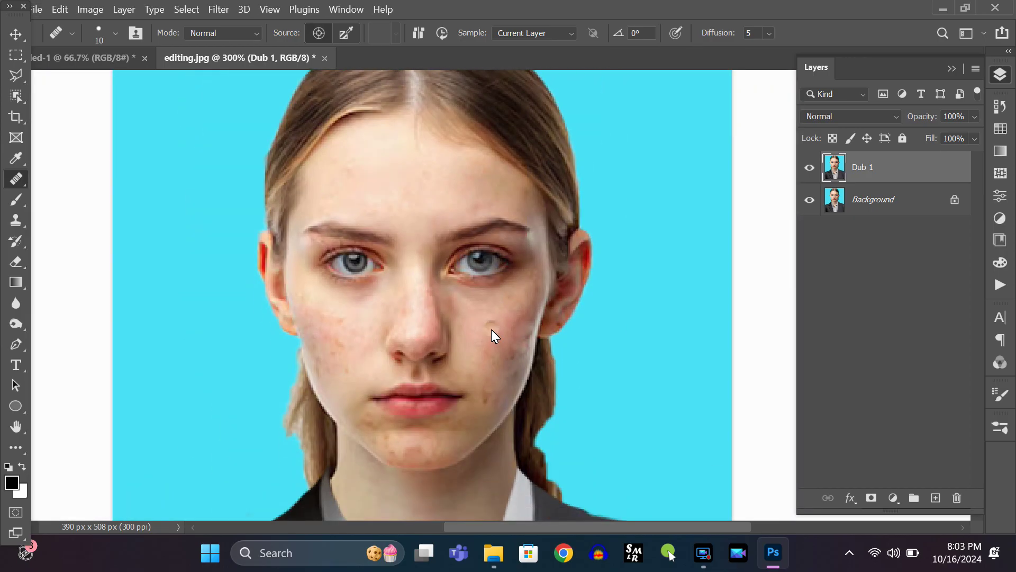
left_click(810, 167)
left_click(810, 167)
left_click(809, 167)
left_click(810, 167)
left_click(810, 168)
left_click(811, 167)
- Duplicate the Dub 1 layer as Dub 2 and set the copy's blend mode to Vivid Light
left_click_drag(858, 164, 942, 499)
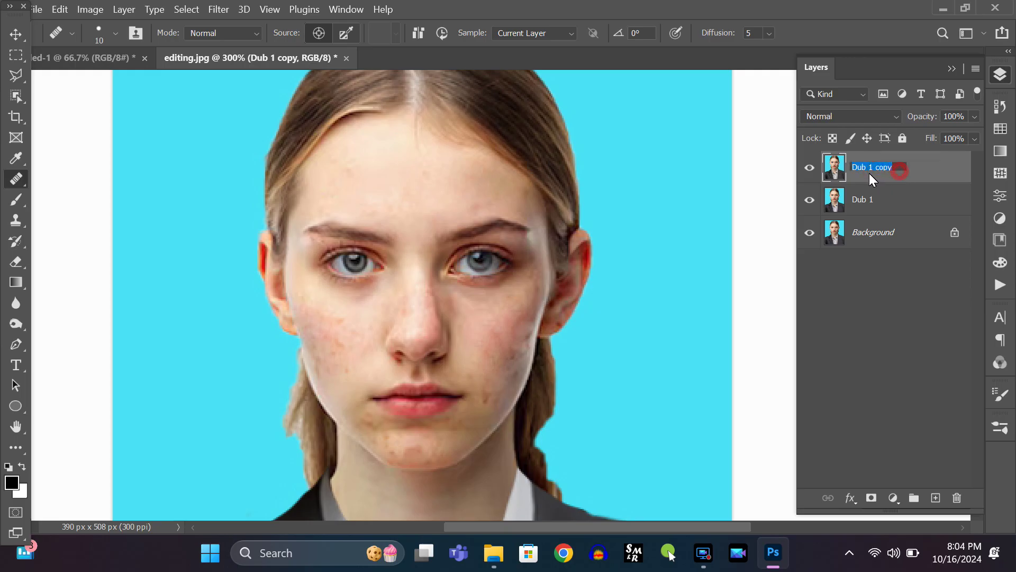
left_click_drag(899, 168, 880, 168)
type("2")
left_click(887, 340)
left_click(872, 175)
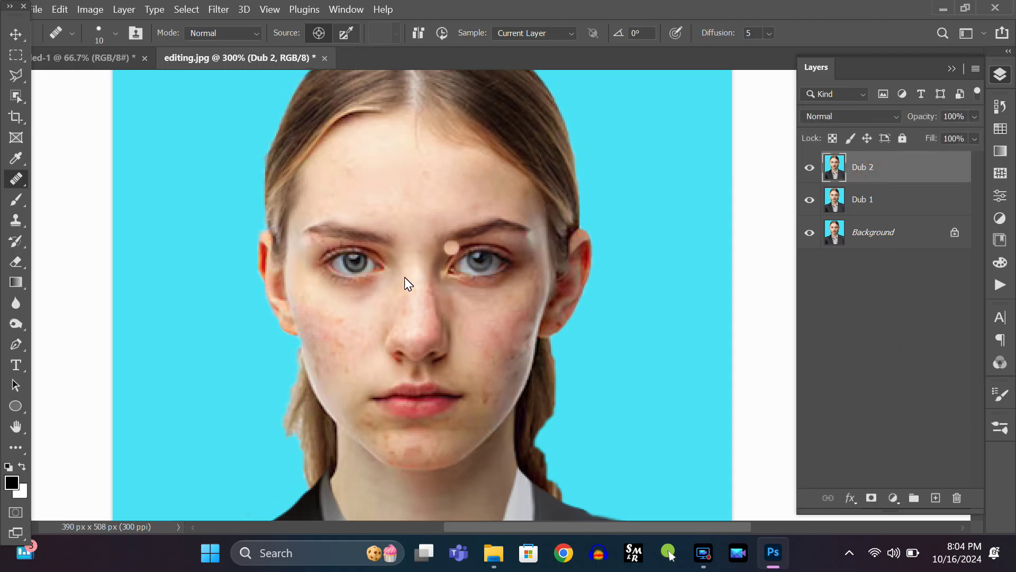
left_click(857, 121)
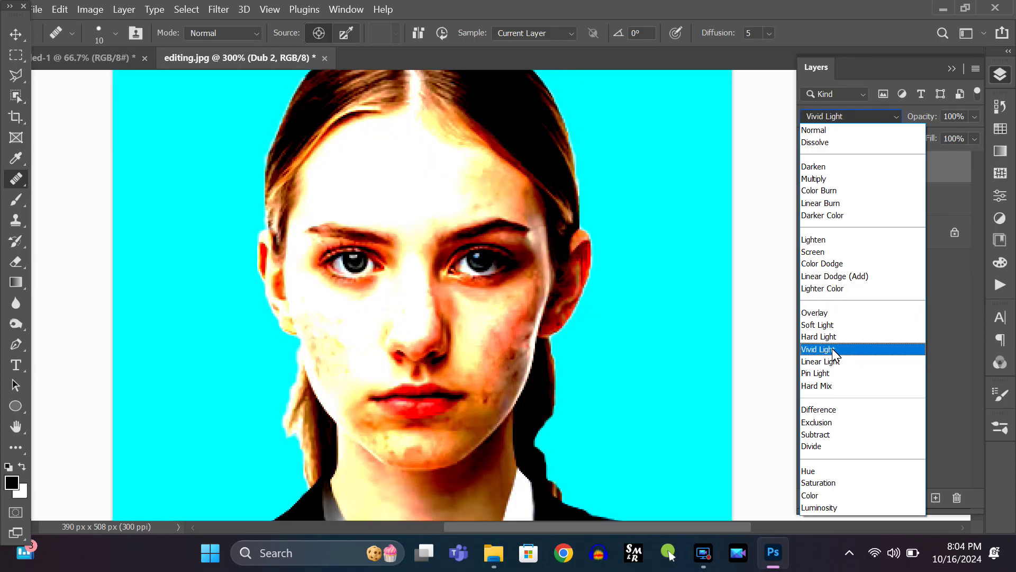
left_click(834, 350)
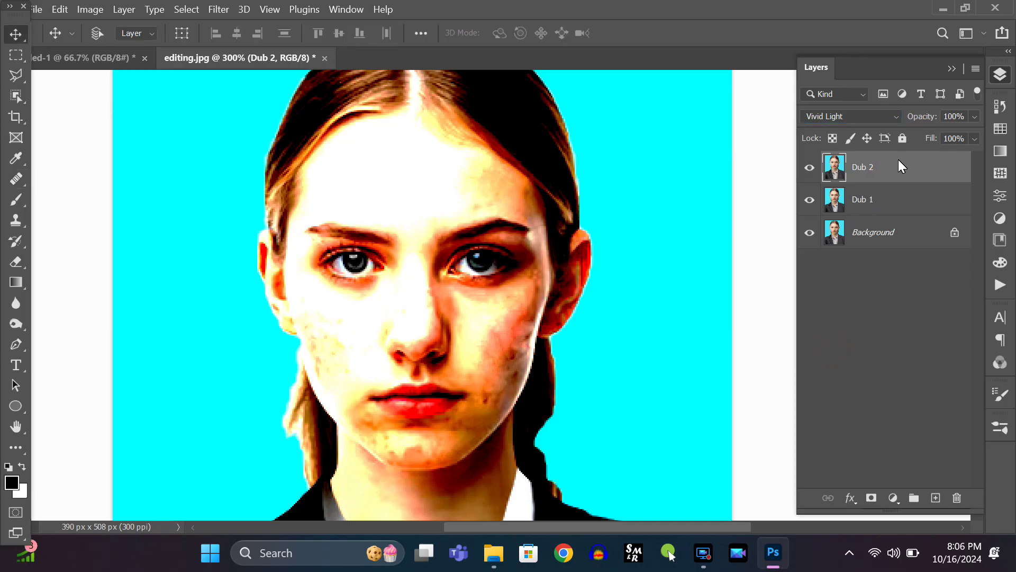
- Clip the Dub 2 layer to the Dub 1 layer with a clipping mask
right_click(882, 164)
left_click(882, 164)
right_click(881, 164)
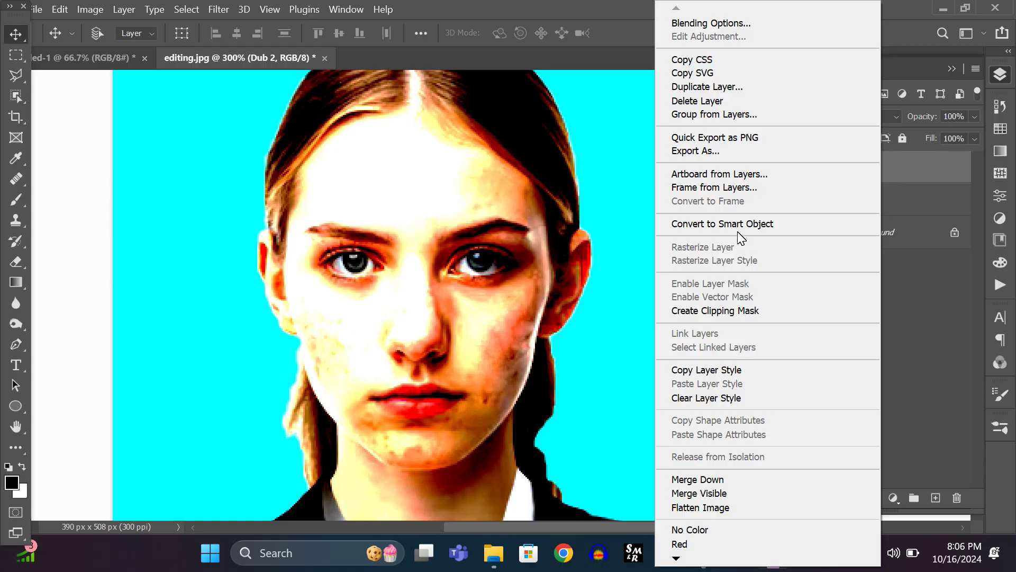
left_click(729, 310)
- Convert the Dub 2 layer to a Smart Object and release its clipping mask
right_click(887, 167)
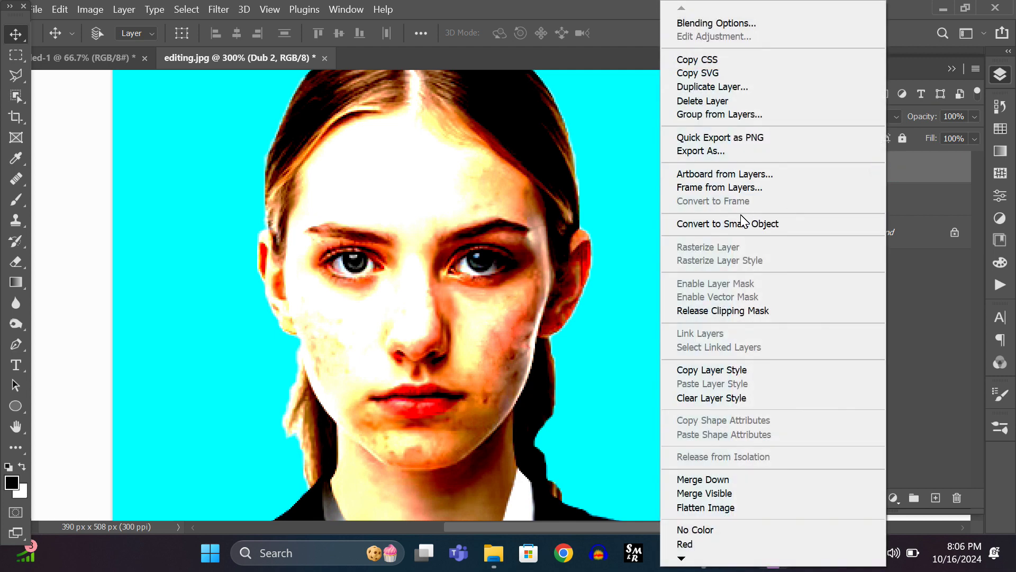
left_click(726, 223)
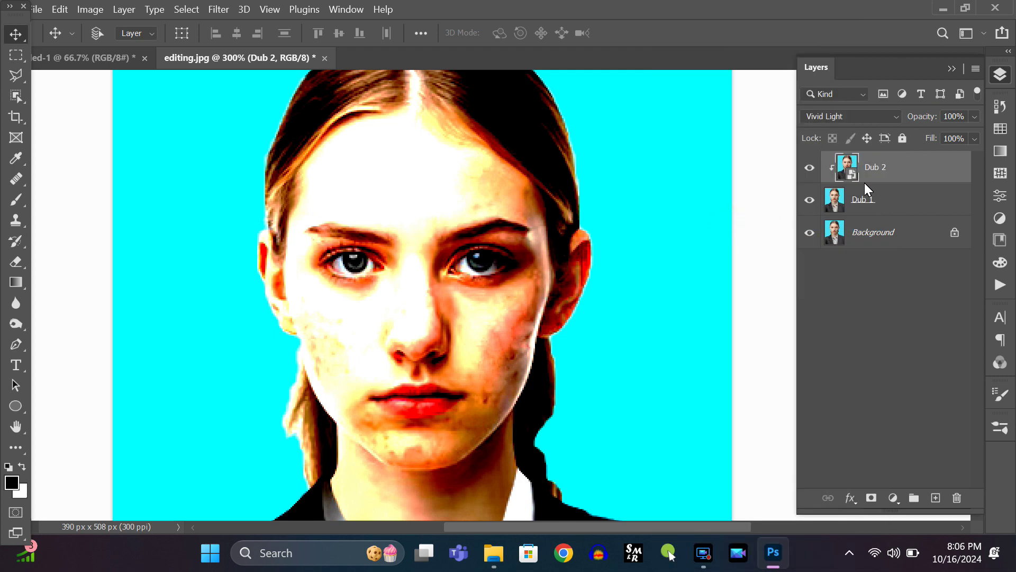
right_click(831, 171)
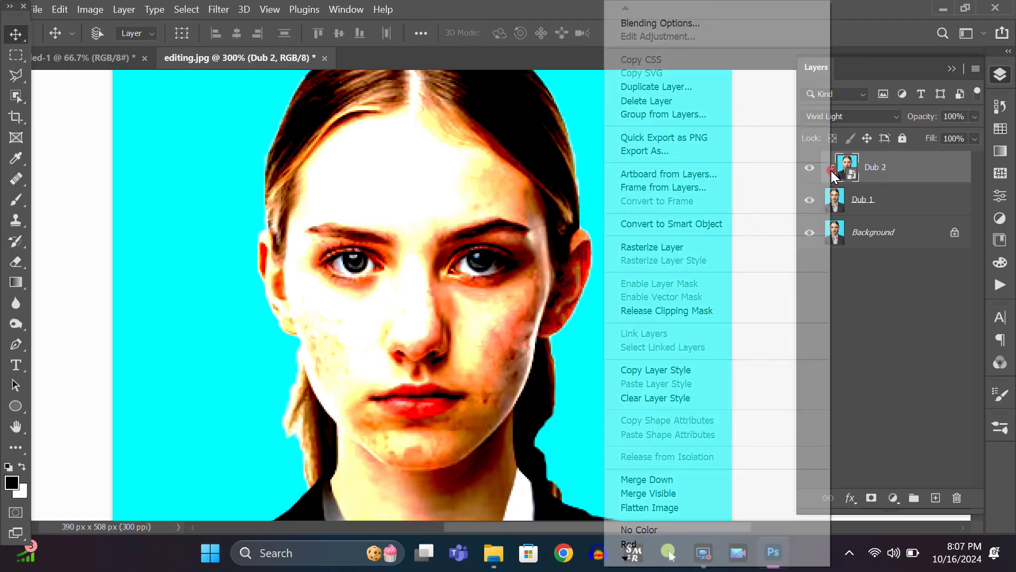
left_click(679, 307)
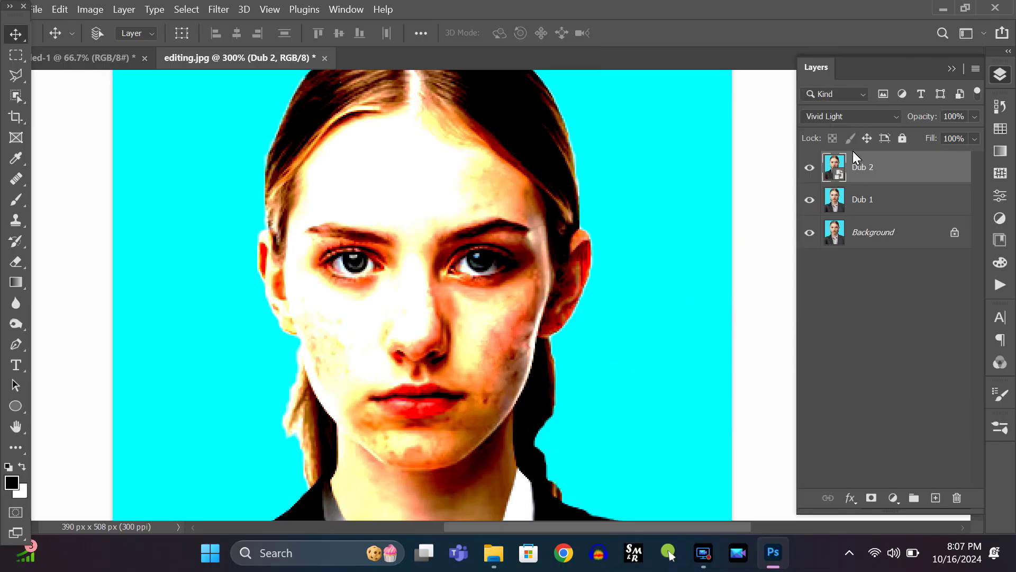
- Apply a single Invert adjustment to the Dub 2 Smart Object
left_click(81, 15)
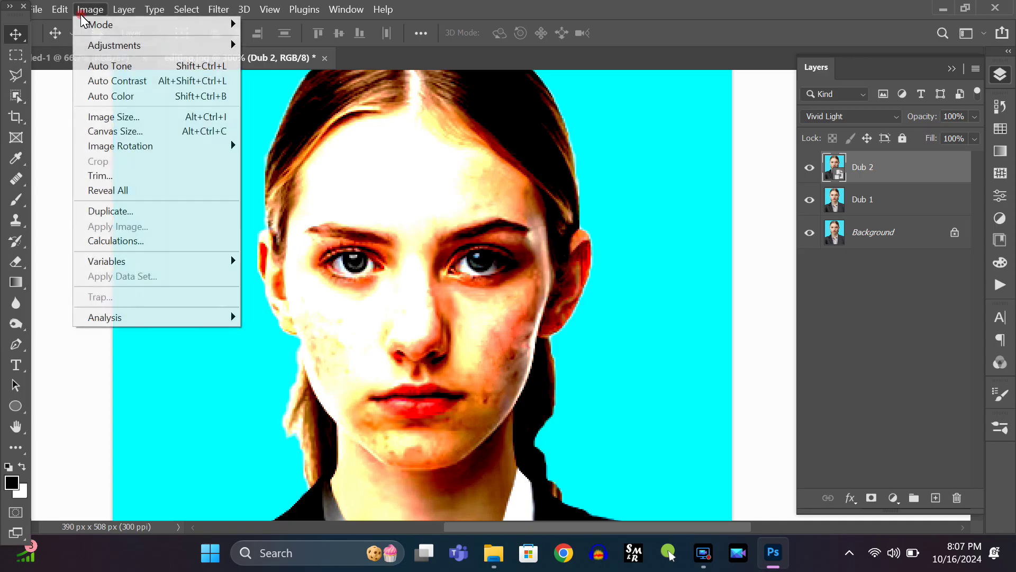
left_click(123, 46)
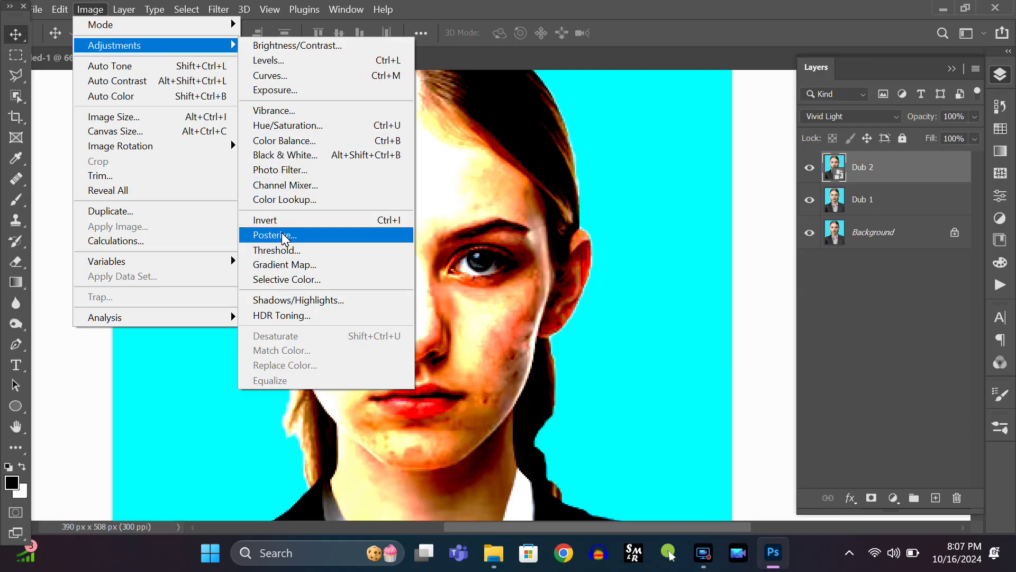
left_click(270, 220)
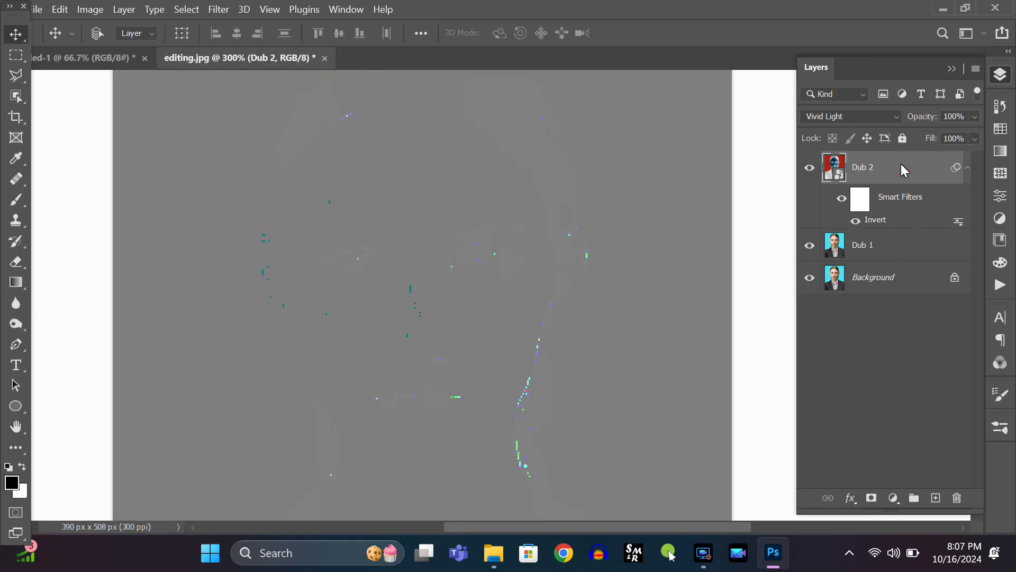
key("ctrl+i")
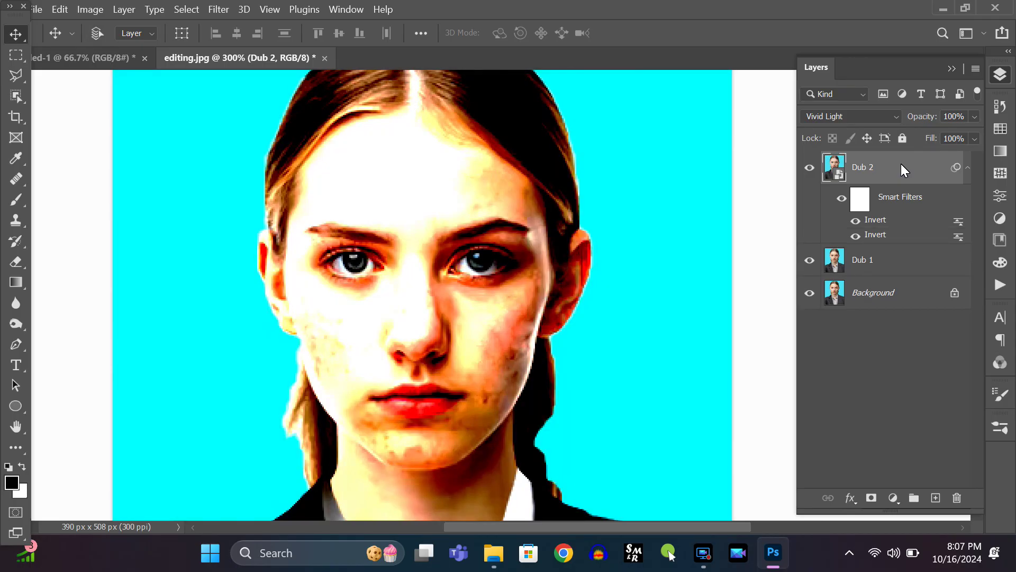
key("ctrl+z")
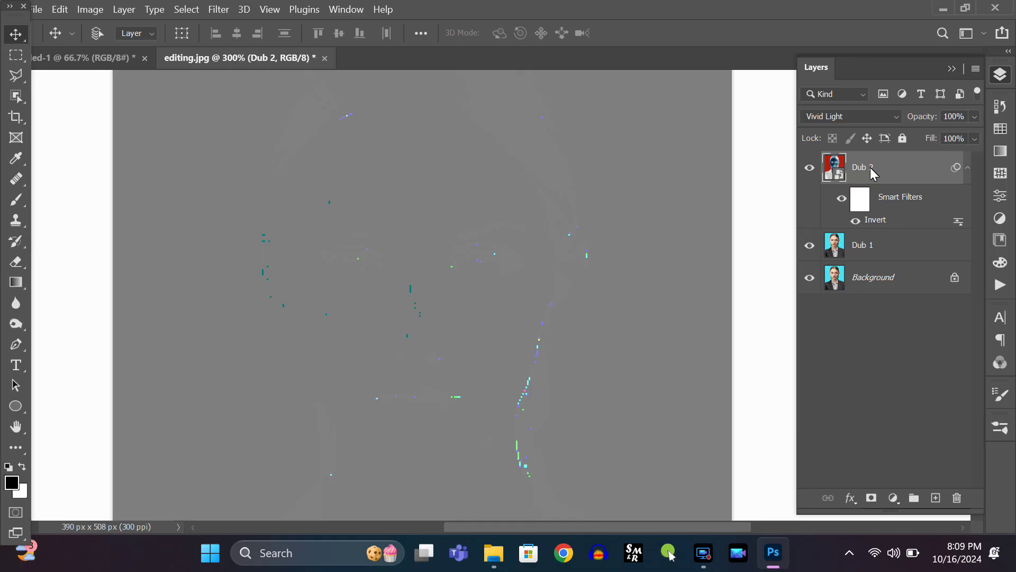
- Apply a High Pass filter with a radius of 3.8 pixels to the Dub 2 layer
left_click(219, 11)
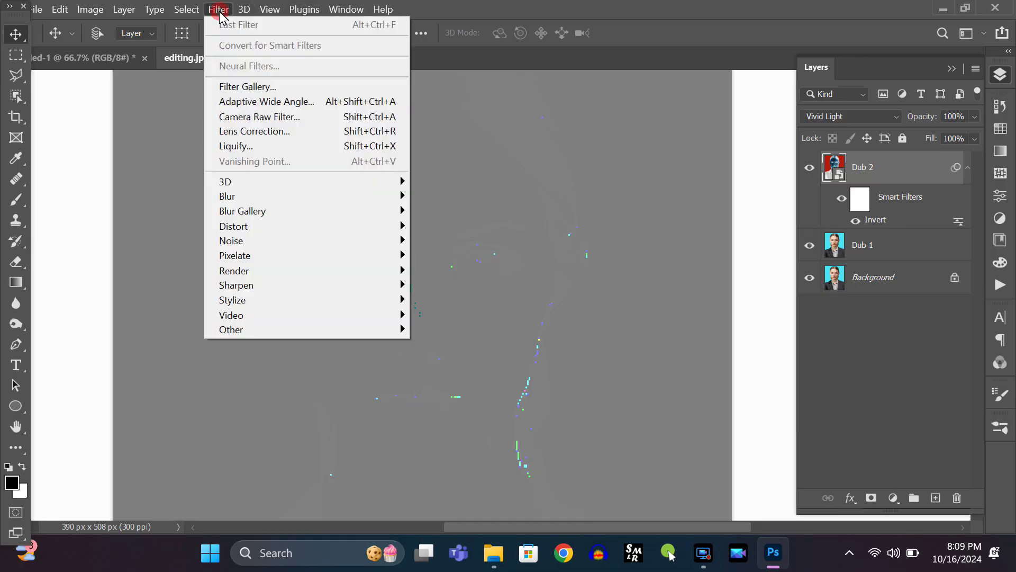
left_click(245, 332)
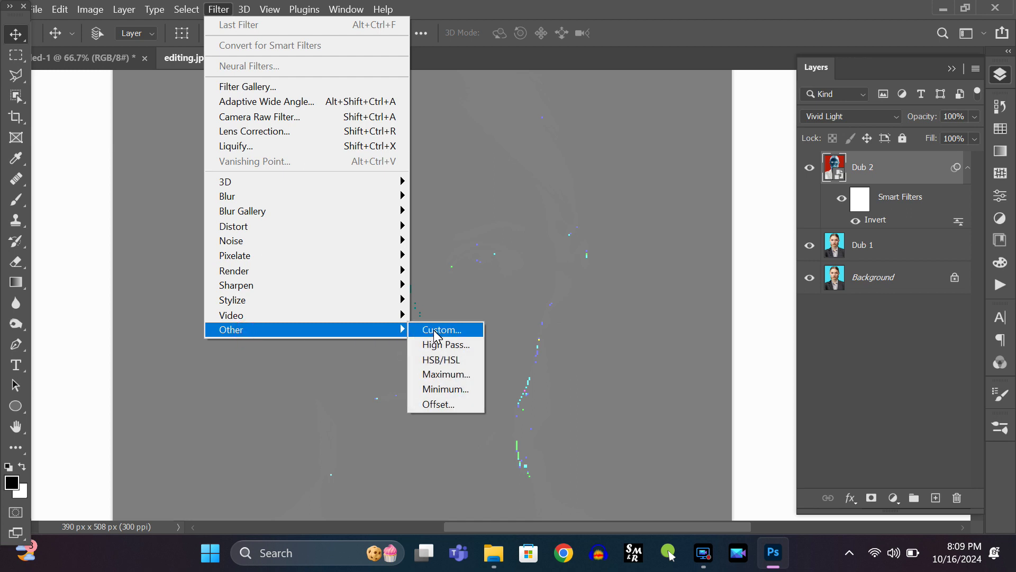
left_click(442, 345)
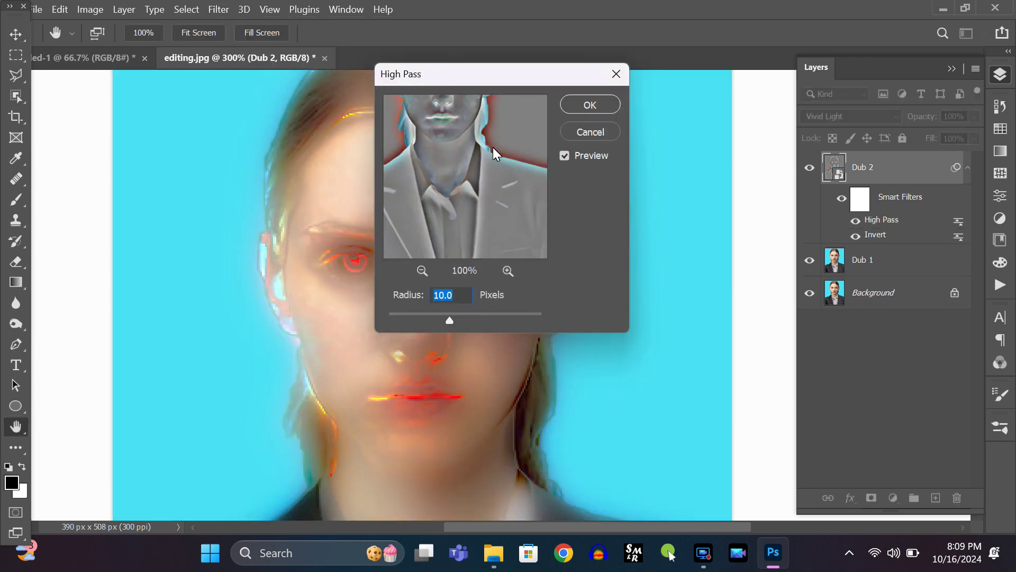
left_click_drag(485, 87, 639, 150)
left_click_drag(604, 382, 528, 377)
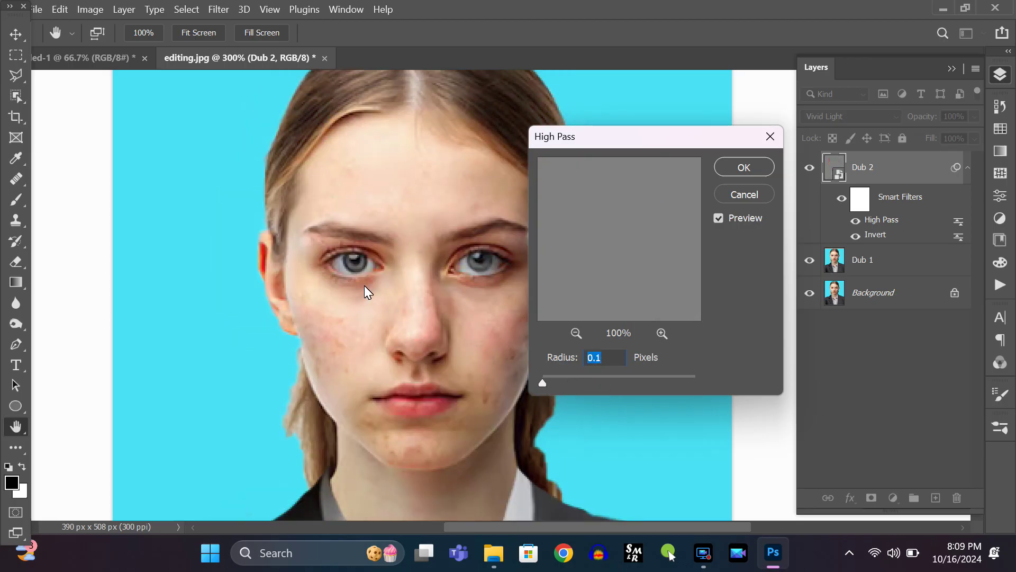
left_click_drag(542, 381, 560, 380)
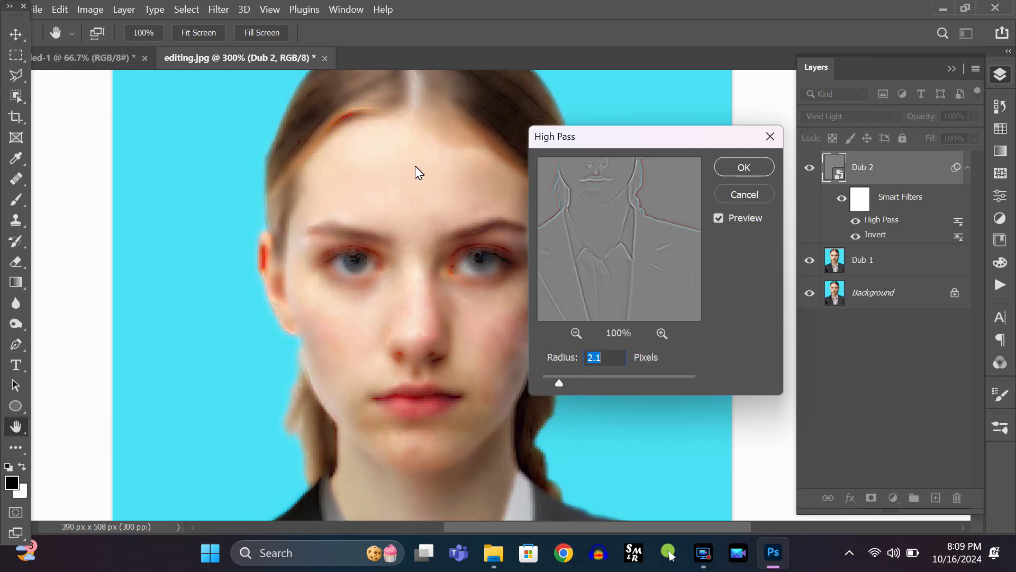
left_click_drag(554, 385, 551, 386)
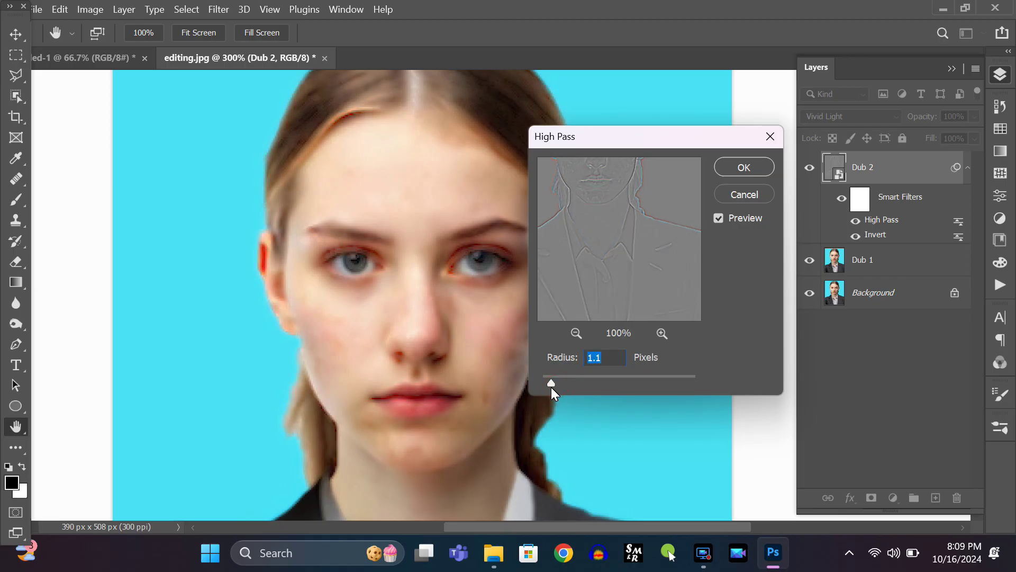
left_click_drag(550, 384, 564, 383)
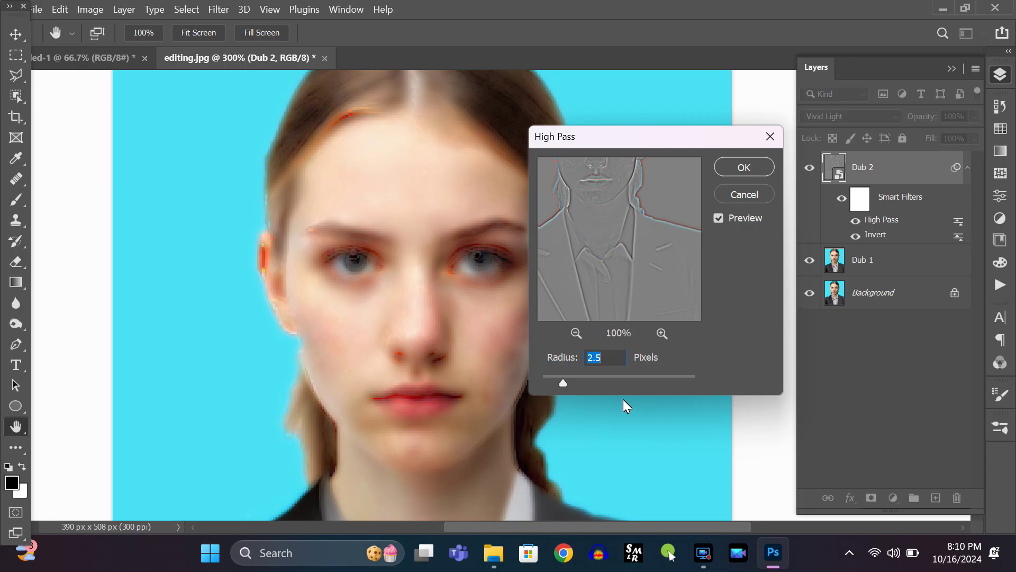
left_click_drag(573, 385, 574, 386)
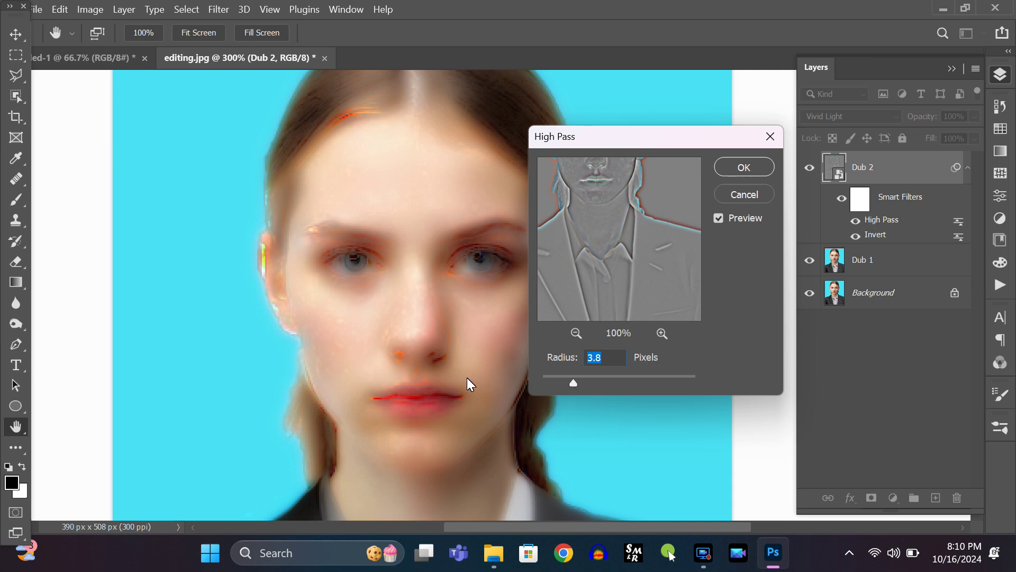
left_click(739, 167)
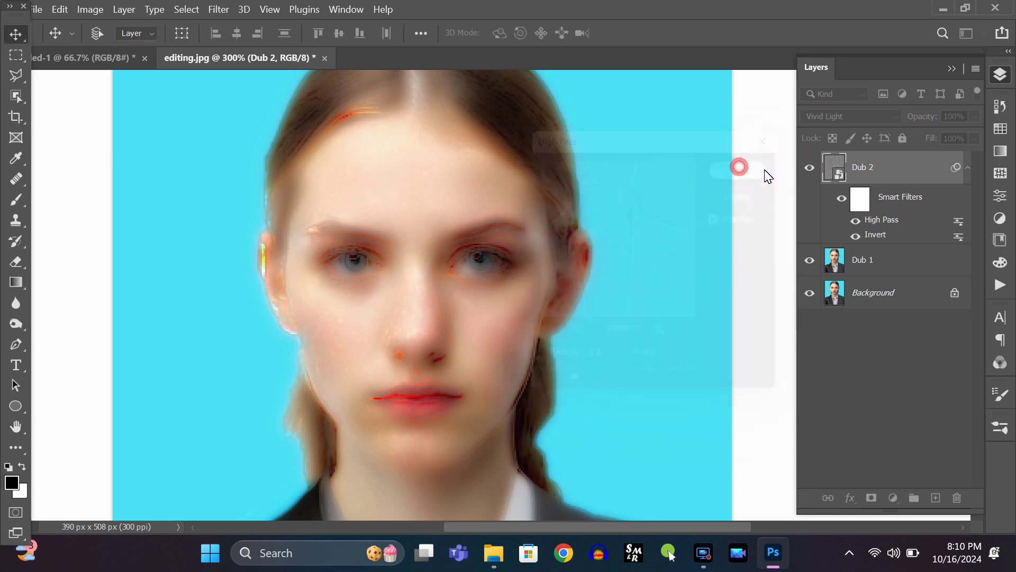
- Apply a Gaussian Blur with a radius of 0.9 pixels to the Dub 2 layer
left_click(226, 16)
left_click(228, 197)
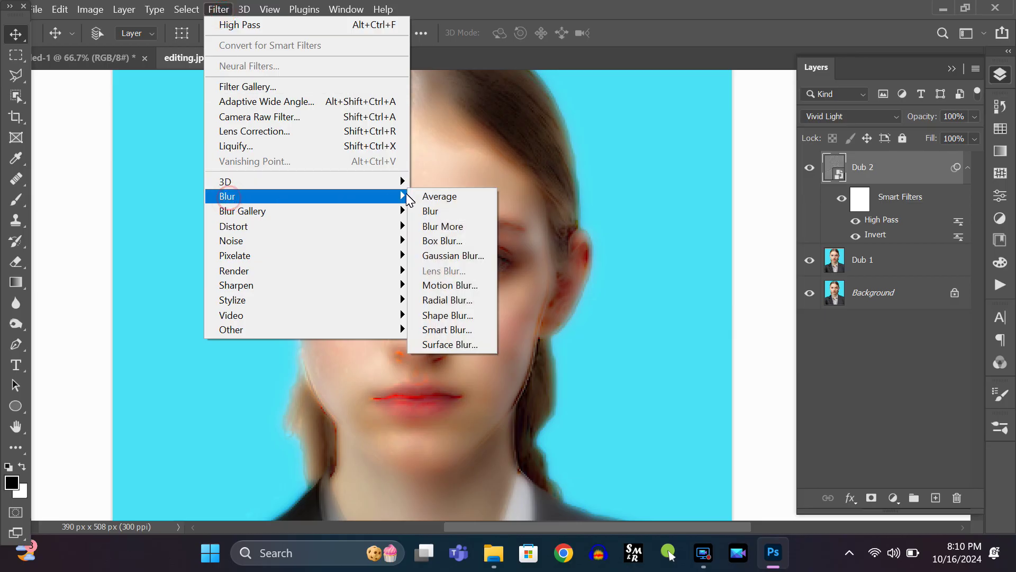
left_click(454, 255)
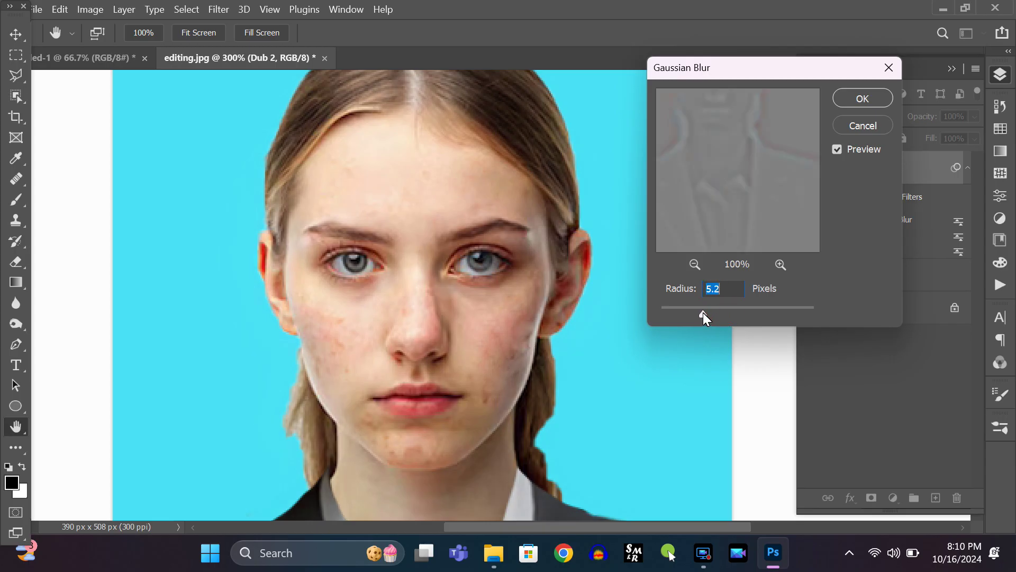
left_click_drag(734, 312, 669, 313)
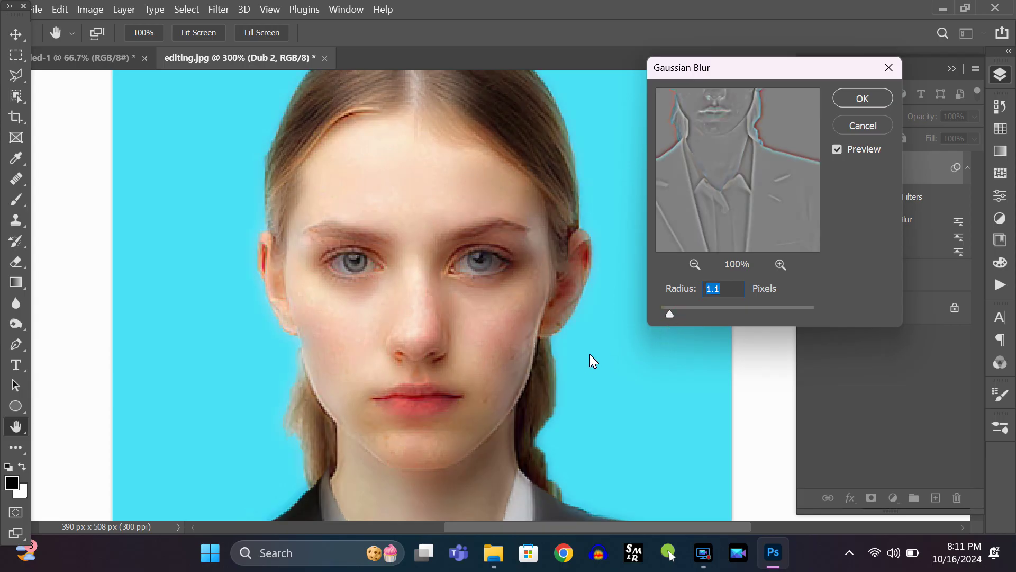
left_click_drag(670, 313, 669, 313)
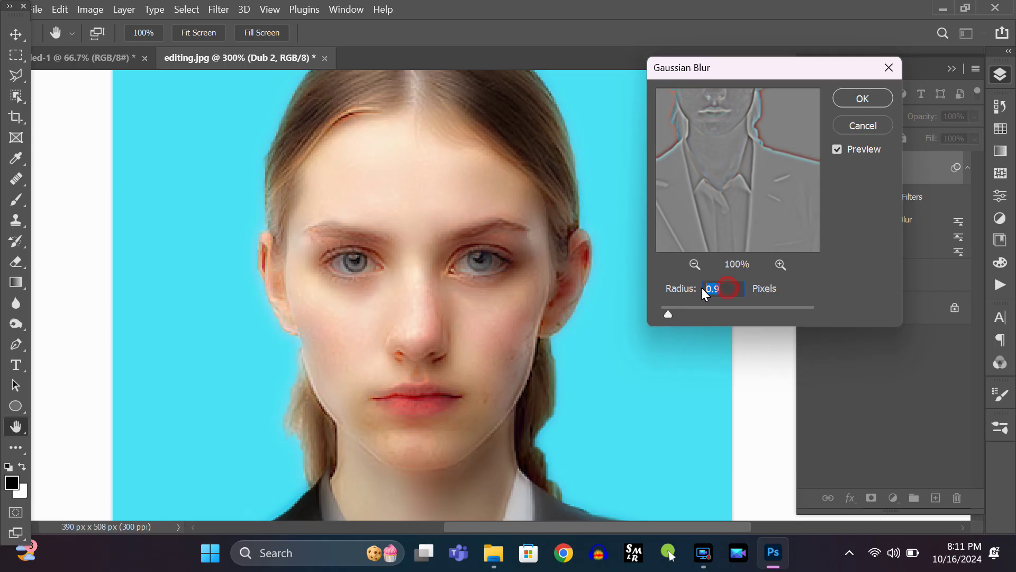
type("0")
key("BackSpace")
key("BackSpace")
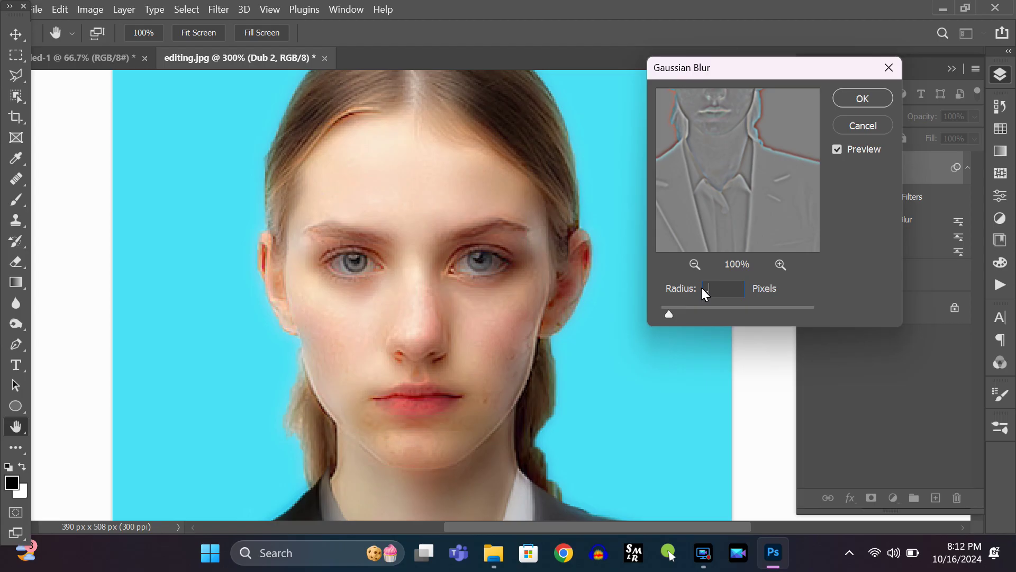
type("0.9")
left_click(853, 99)
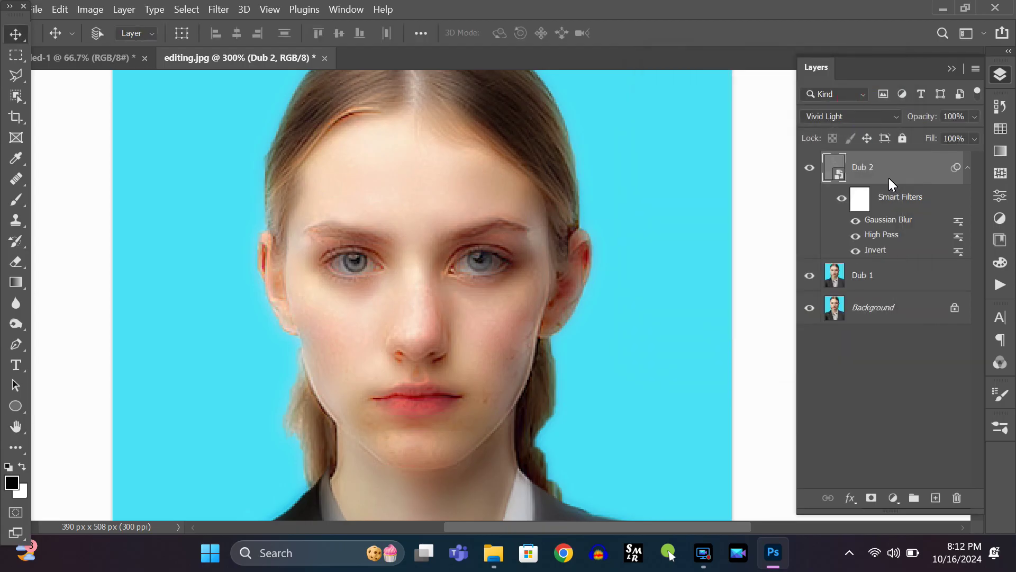
- Add a layer mask to the Dub 2 layer and invert it to black to hide the smoothing effect
left_click(933, 494)
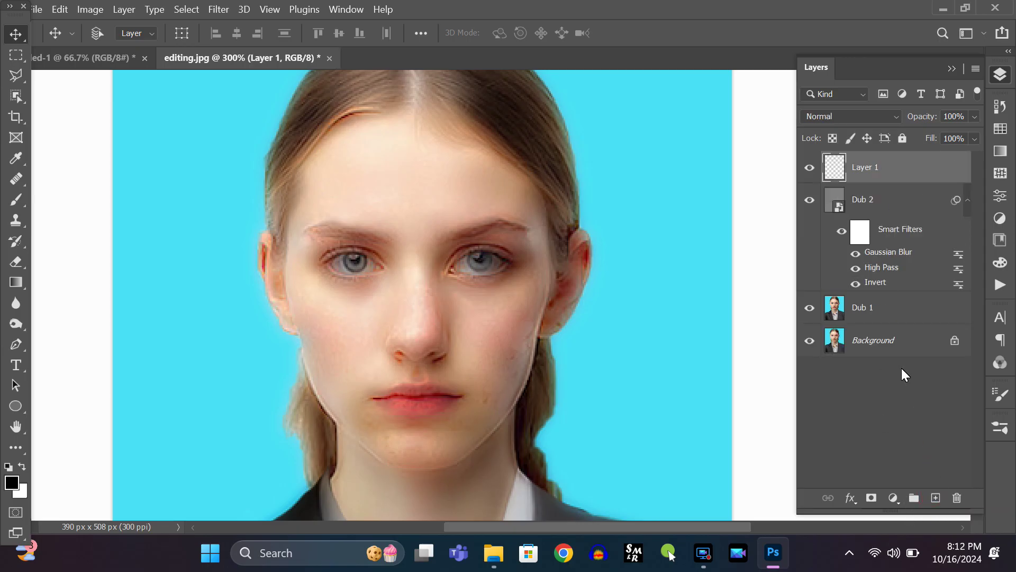
key("ctrl+z")
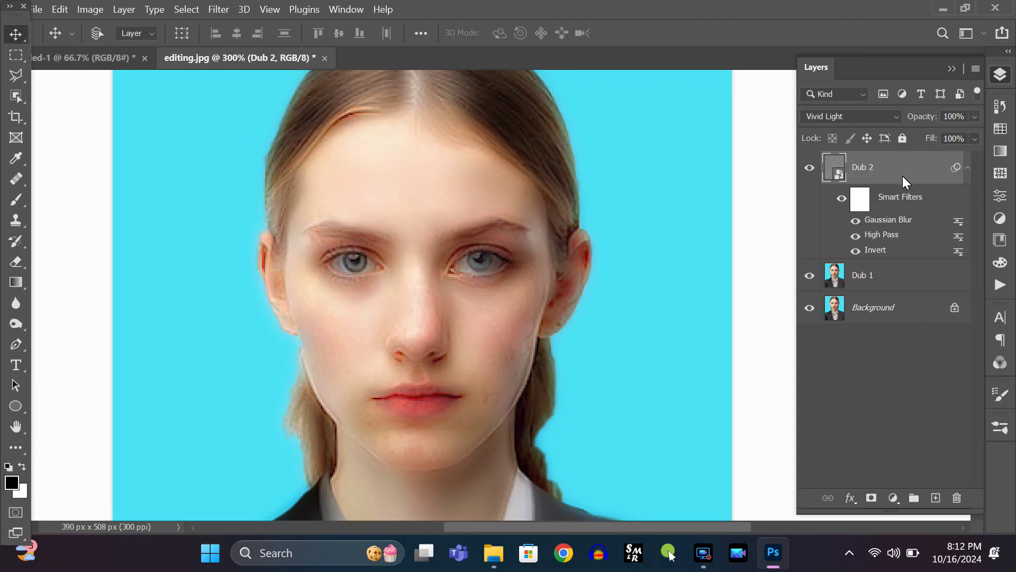
left_click(871, 498)
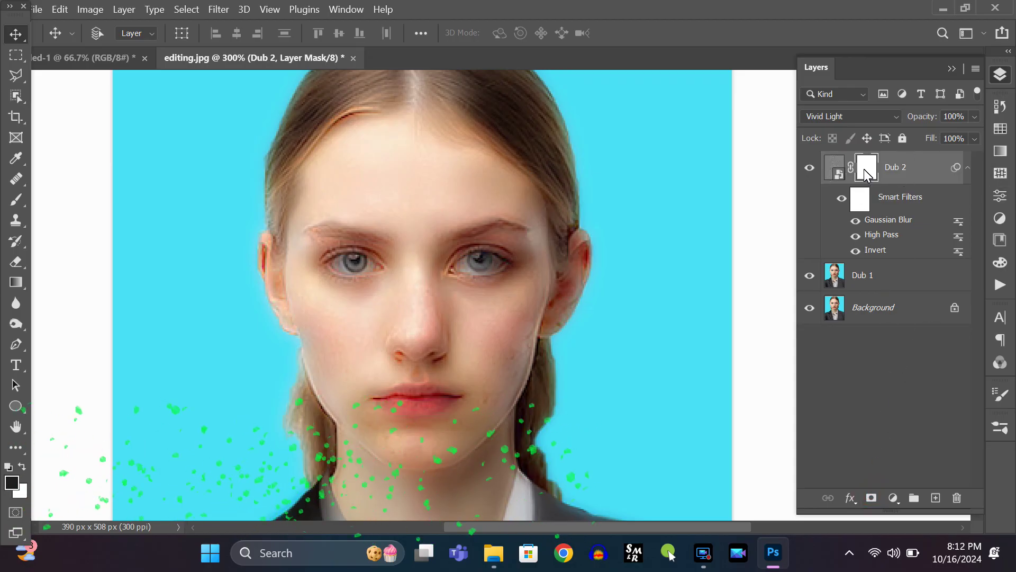
key("ctrl+i")
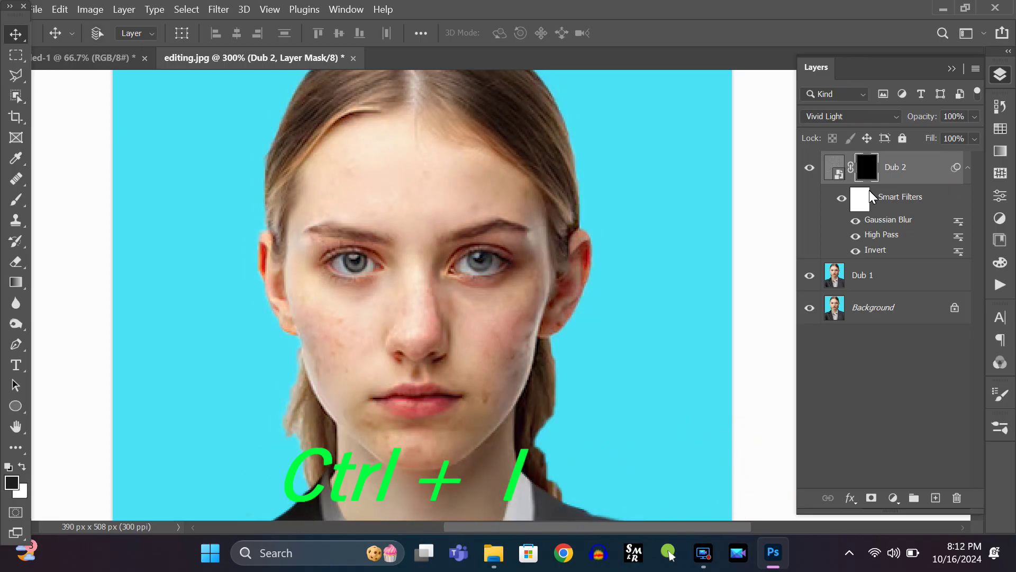
- Set up the Brush tool with a near-white foreground colour and a brush size of 30
left_click(16, 199)
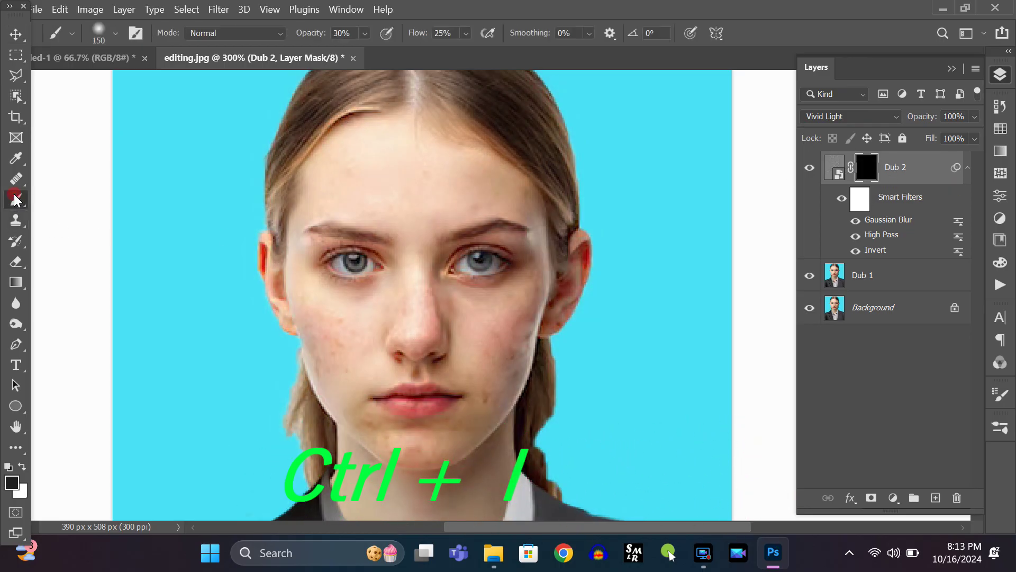
left_click(12, 482)
left_click_drag(527, 168, 475, 165)
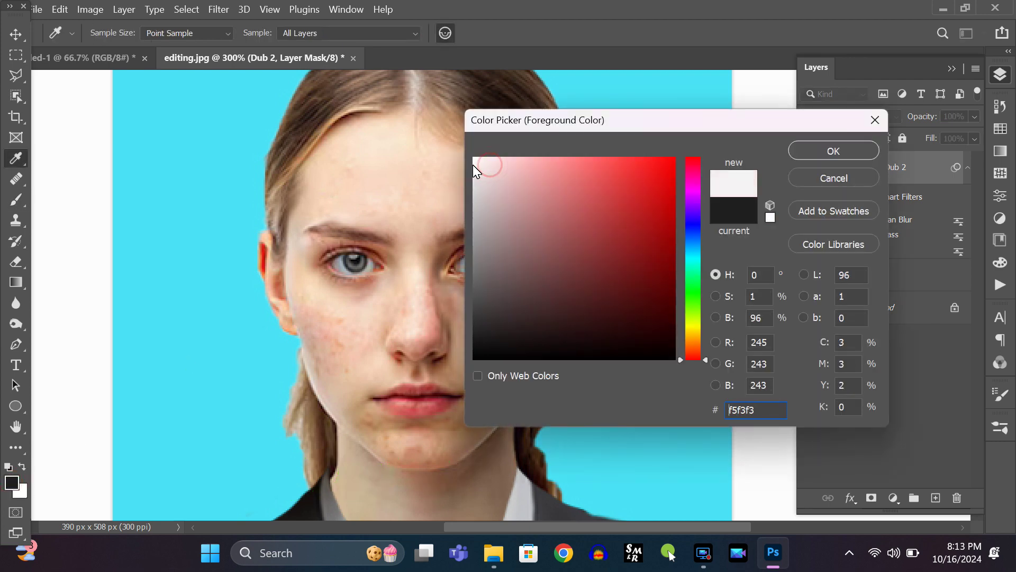
left_click(808, 148)
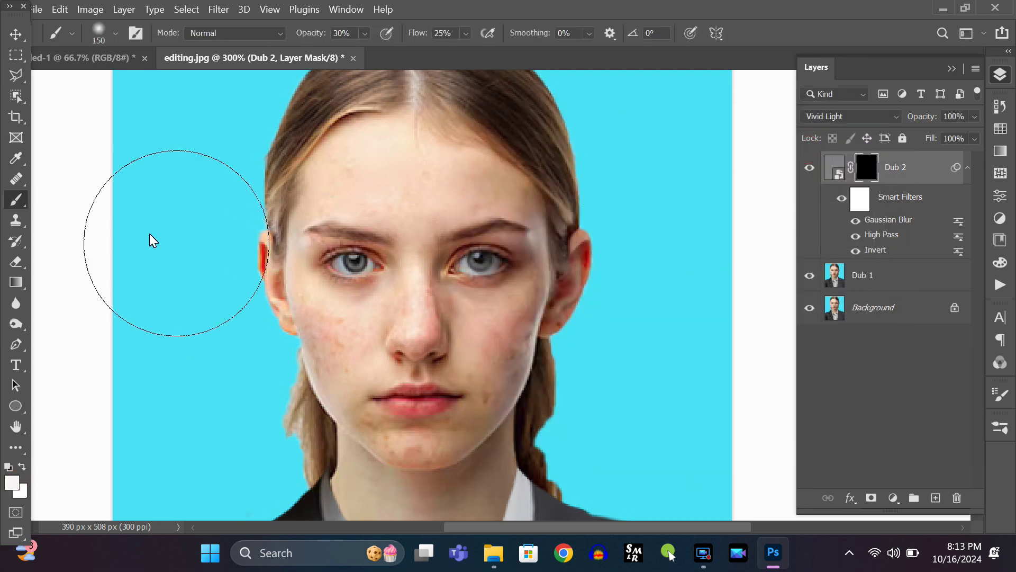
key("bracketleft")
key("bracketleft")
key("bracketleft")
key("bracketleft")
key("bracketleft")
key("bracketleft")
key("bracketleft")
key("bracketleft")
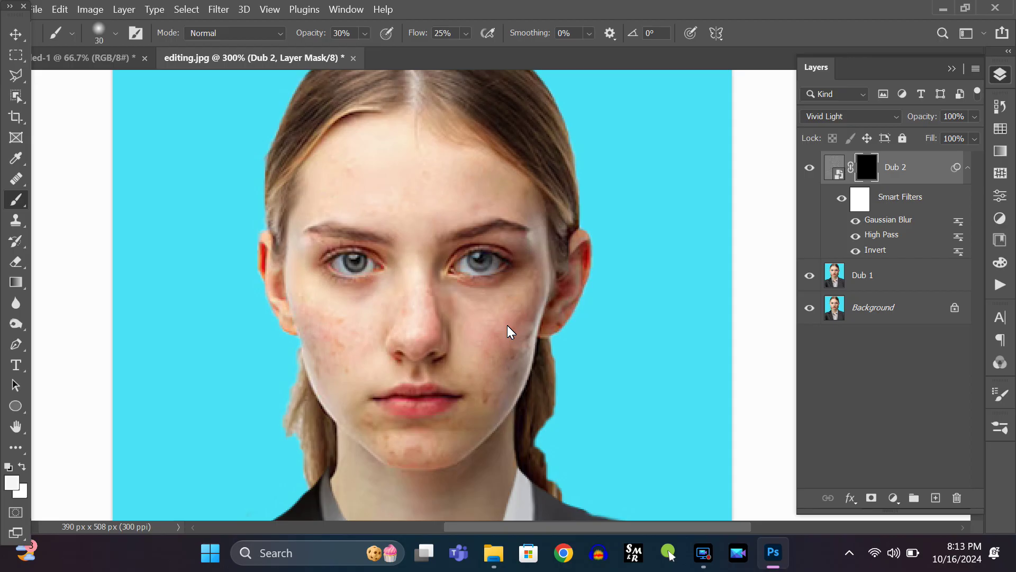
- Paint on the Dub 2 mask over the cheeks, nose, chin, jaw and forehead to reveal the smoothing, raising the brush opacity to 100%
left_click_drag(502, 356, 488, 405)
mouse_move(483, 397)
left_mouse_down()
mouse_move(404, 462)
mouse_move(434, 465)
mouse_move(398, 454)
left_mouse_up()
left_click(337, 333)
left_click(429, 297)
left_click(351, 173)
left_click(479, 186)
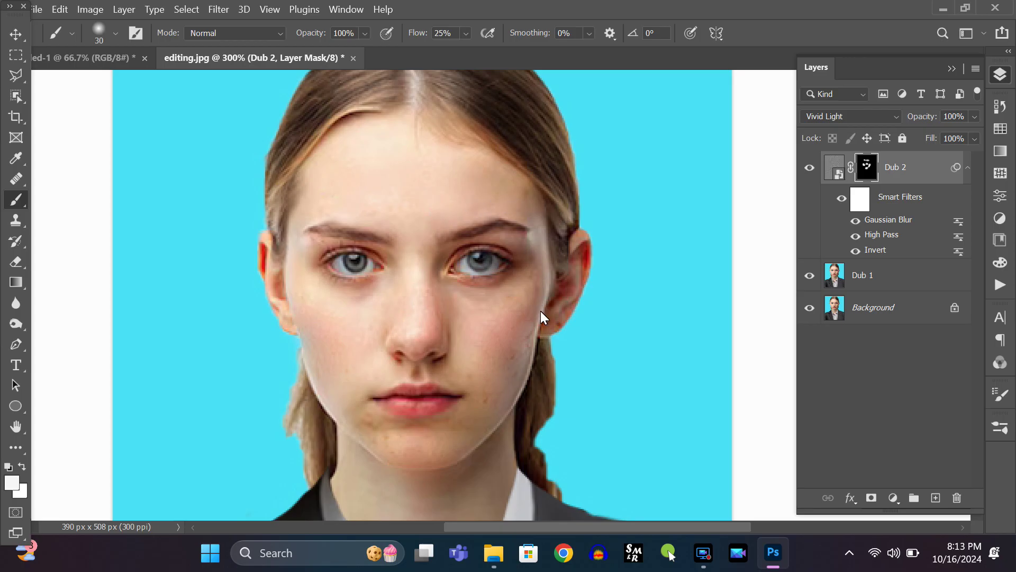
left_click(546, 281)
left_click(376, 226)
left_click(398, 184)
left_click(399, 169)
left_click(466, 173)
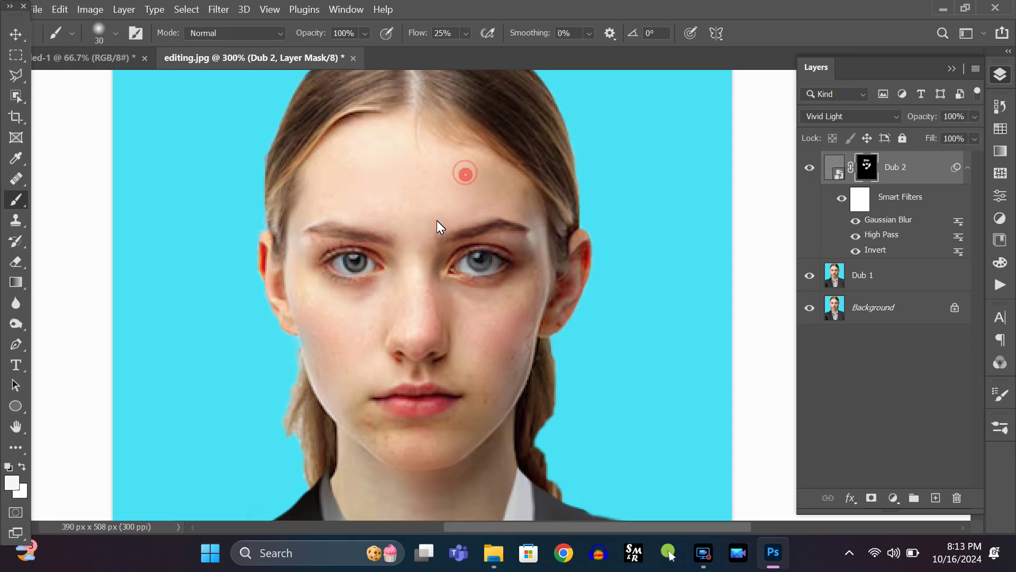
left_click(368, 332)
left_click(307, 313)
left_click(319, 329)
left_click(336, 327)
left_click(344, 345)
left_click(343, 416)
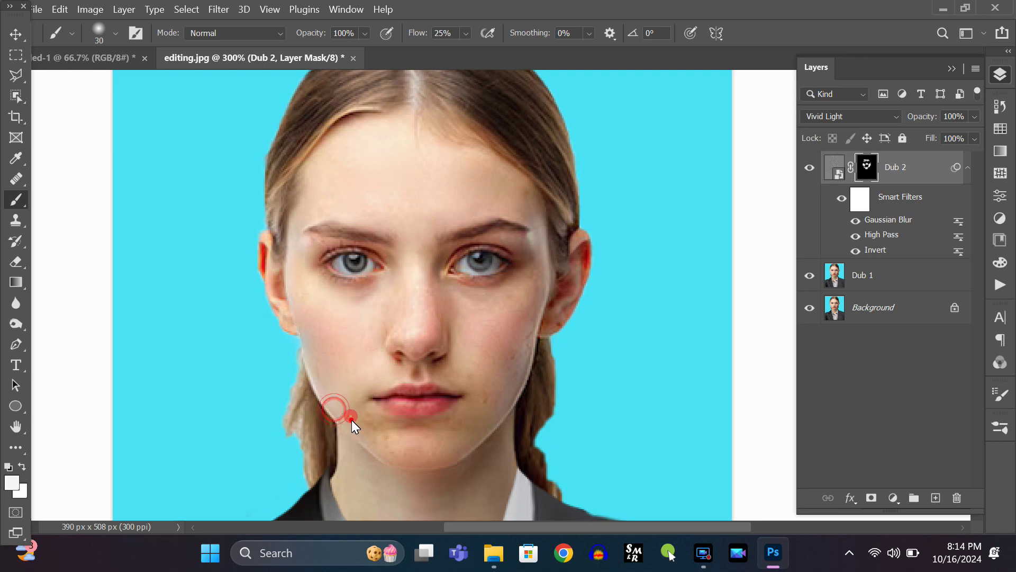
left_click(369, 434)
left_click(495, 389)
left_click(509, 337)
left_click(492, 331)
left_click(478, 337)
left_click(365, 167)
left_click(464, 172)
left_click(402, 167)
- View the portrait at 100% and compare the skin before and after by toggling the Dub 2 layer's visibility
key("ctrl+1")
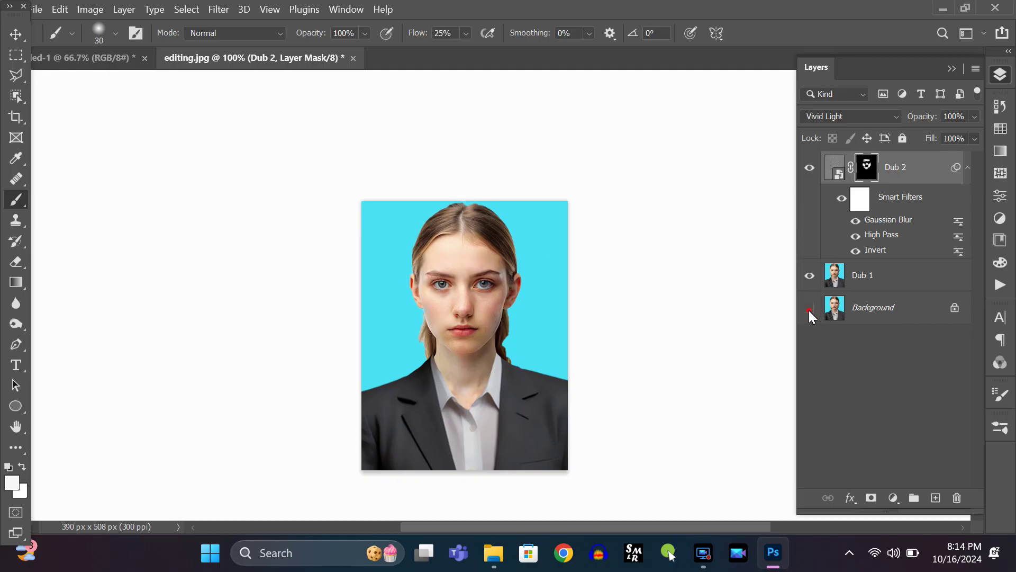
left_click(805, 170)
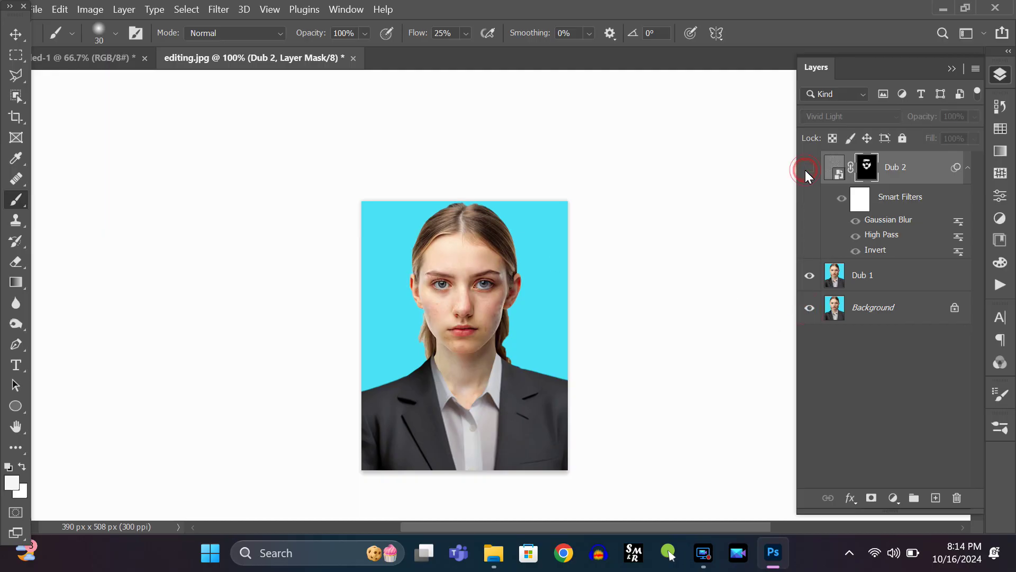
left_click(808, 168)
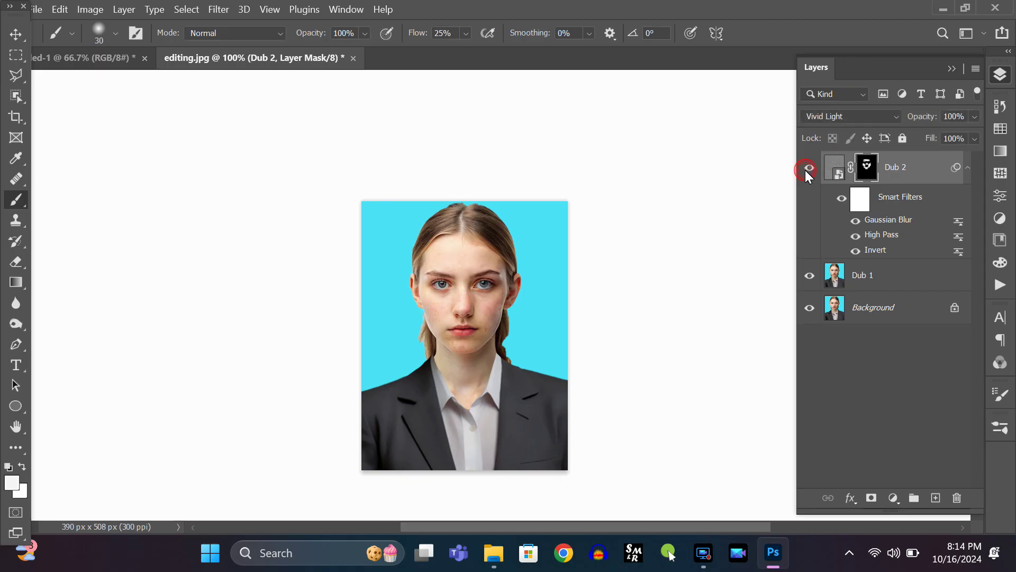